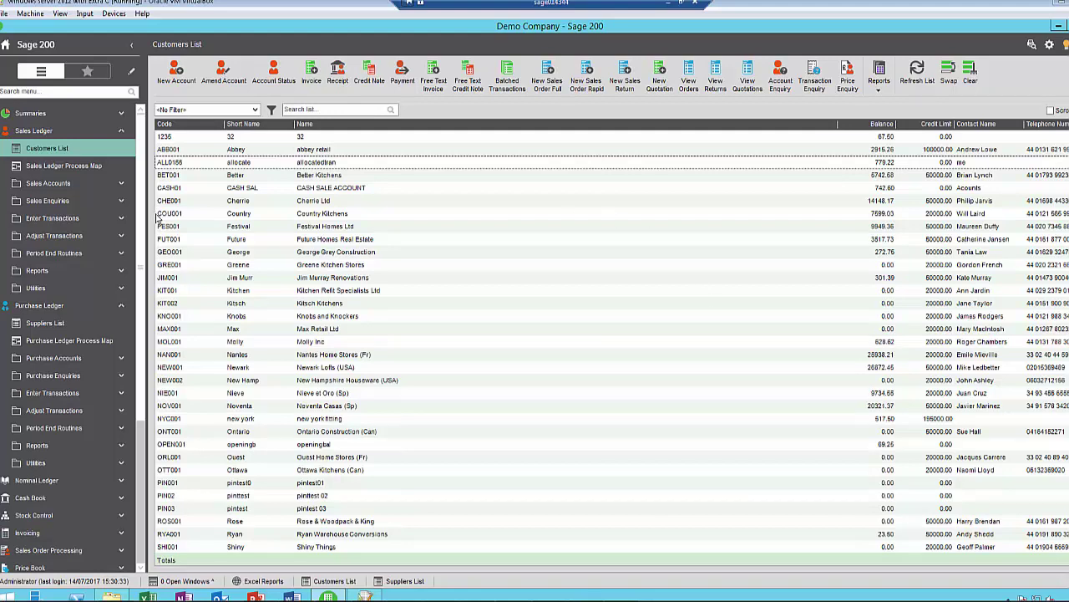
# - Run the Sales Ledger Account Details Report and preview it with the default criteria
pyautogui.click(881, 84)
pyautogui.click(899, 104)
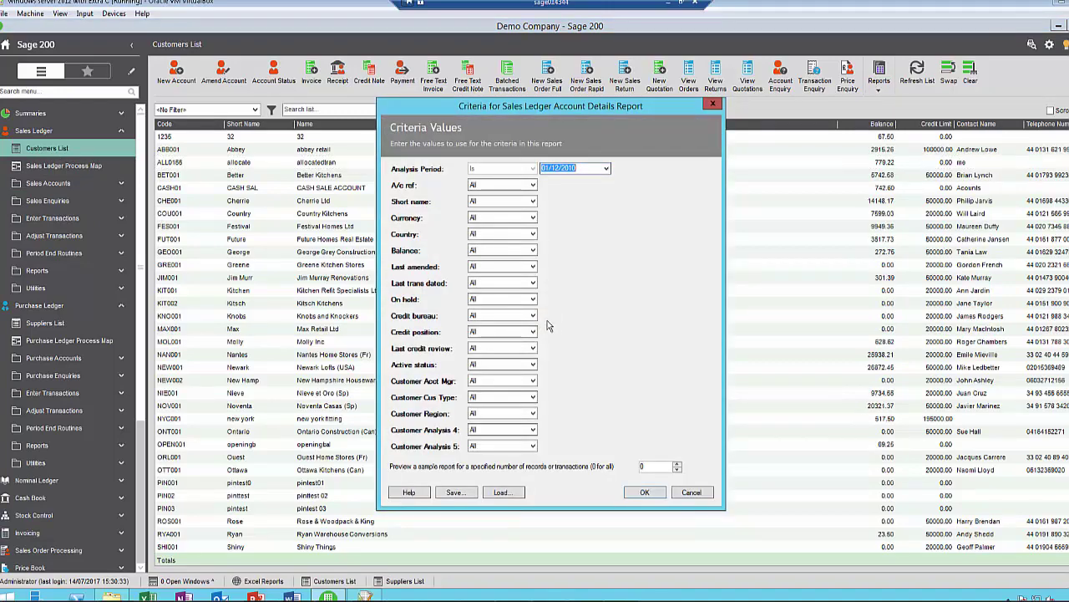
pyautogui.click(644, 492)
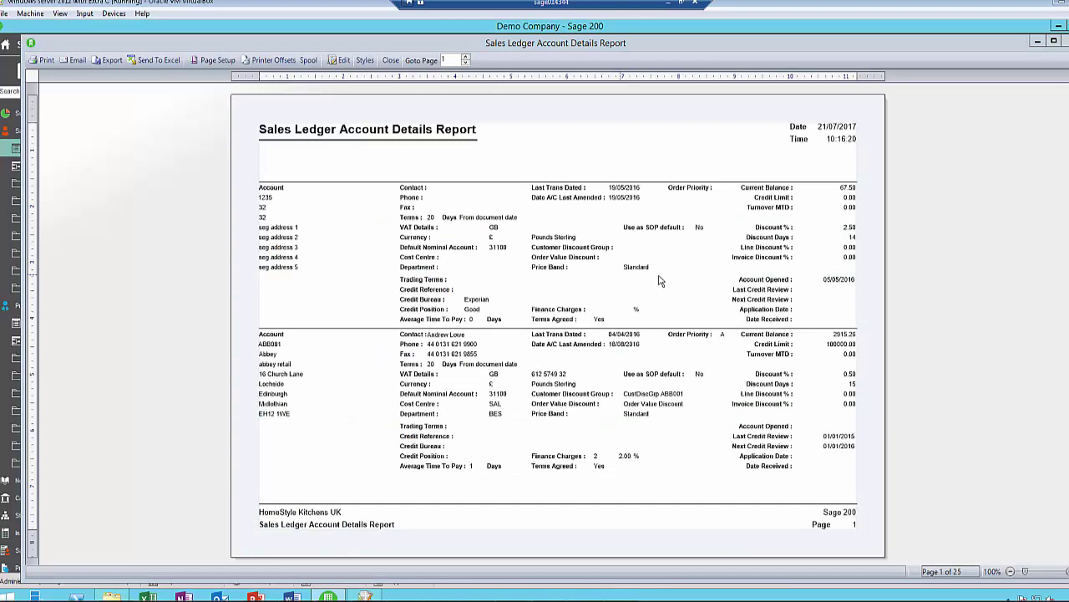
# - Export the report as an Excel 2007 (*.xlsx) file to Downloads
pyautogui.click(110, 65)
pyautogui.click(183, 301)
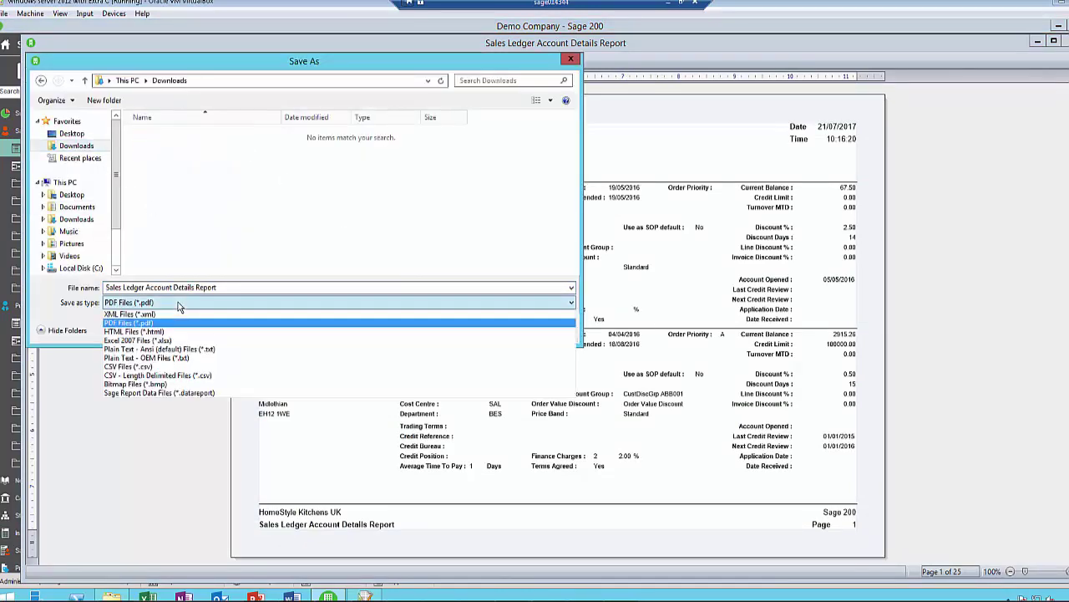
pyautogui.click(157, 346)
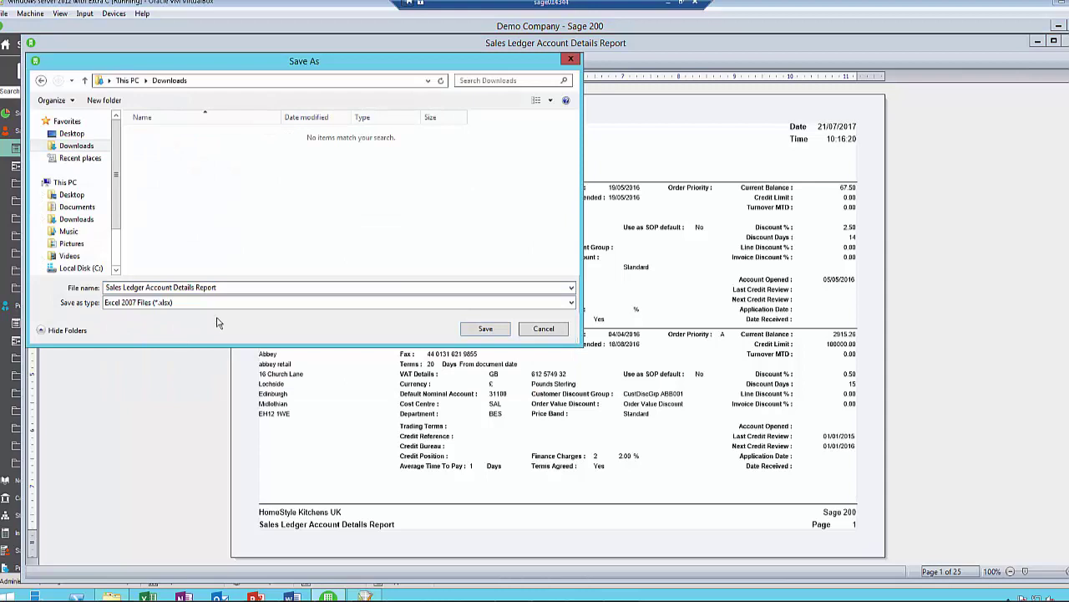
pyautogui.click(484, 329)
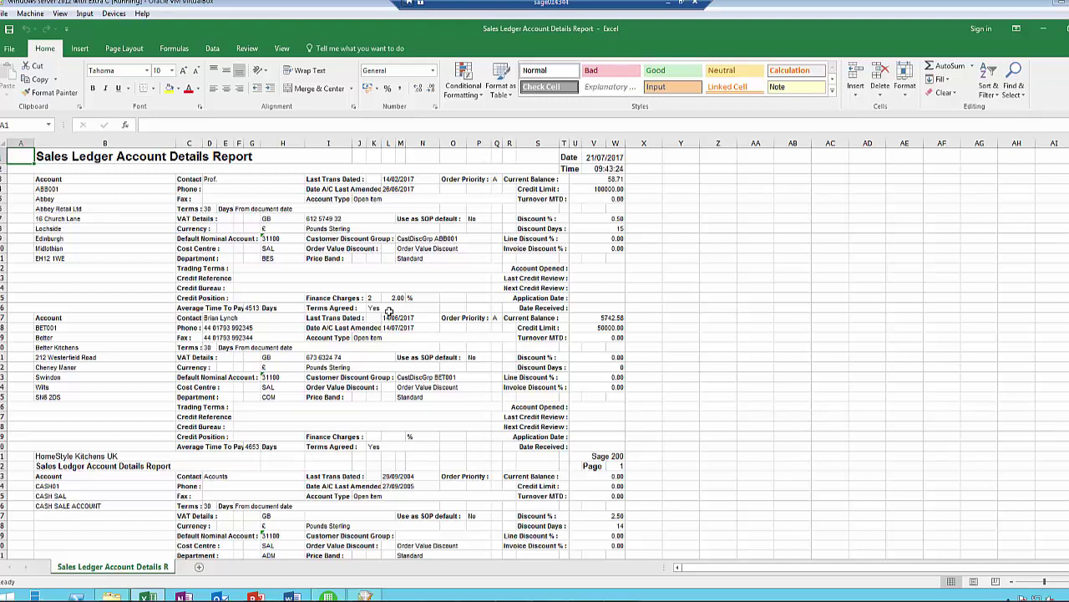
# - Check the Excel copy's title, Fax and HomeStyle Kitchens UK footer cells, then return to Sage
pyautogui.click(137, 161)
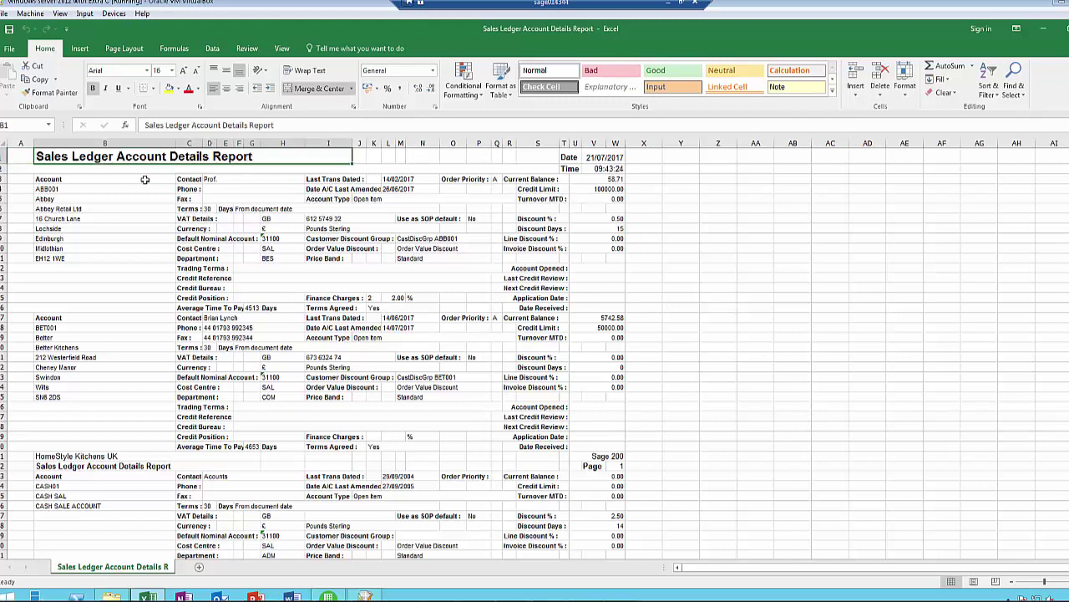
pyautogui.click(231, 177)
pyautogui.press('Down')
pyautogui.press('Down')
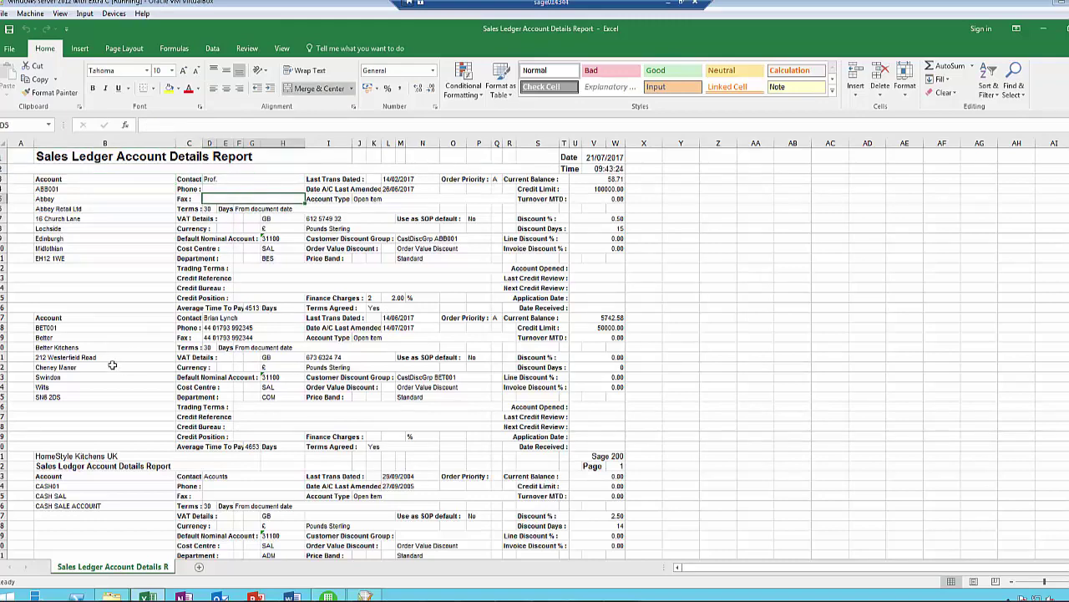
pyautogui.scroll(-6, 112, 365)
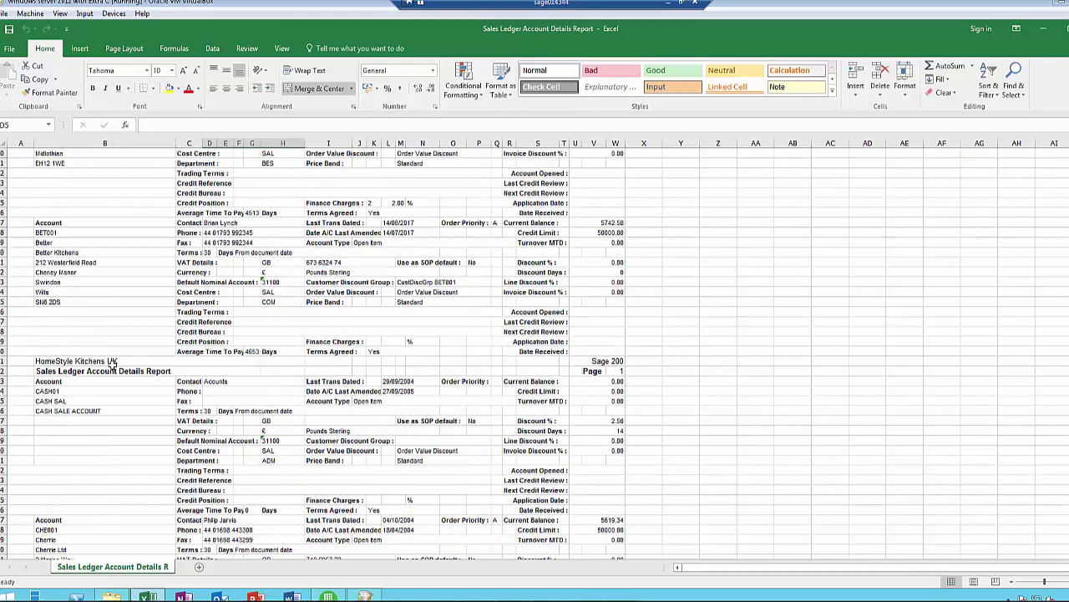
pyautogui.click(74, 273)
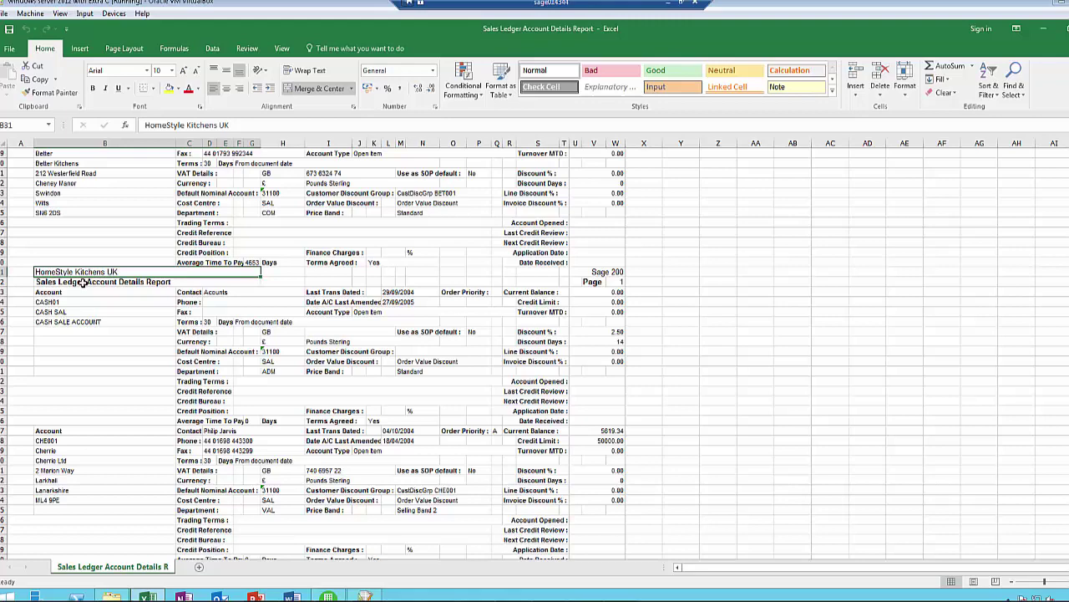
pyautogui.press('Down')
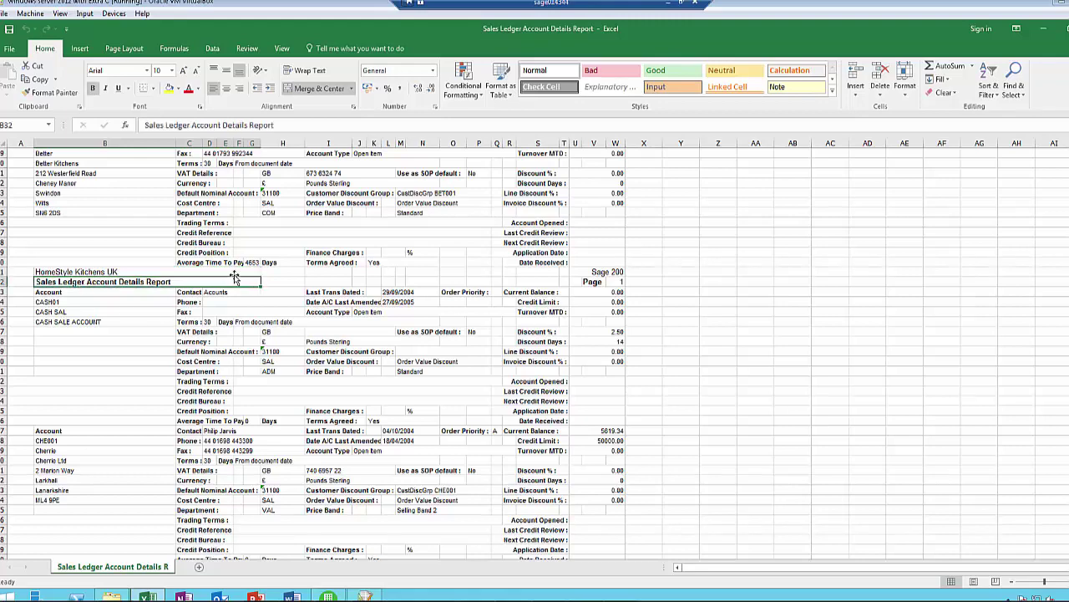
pyautogui.scroll(-4, 236, 277)
pyautogui.hotkey('alt', 'Tab')
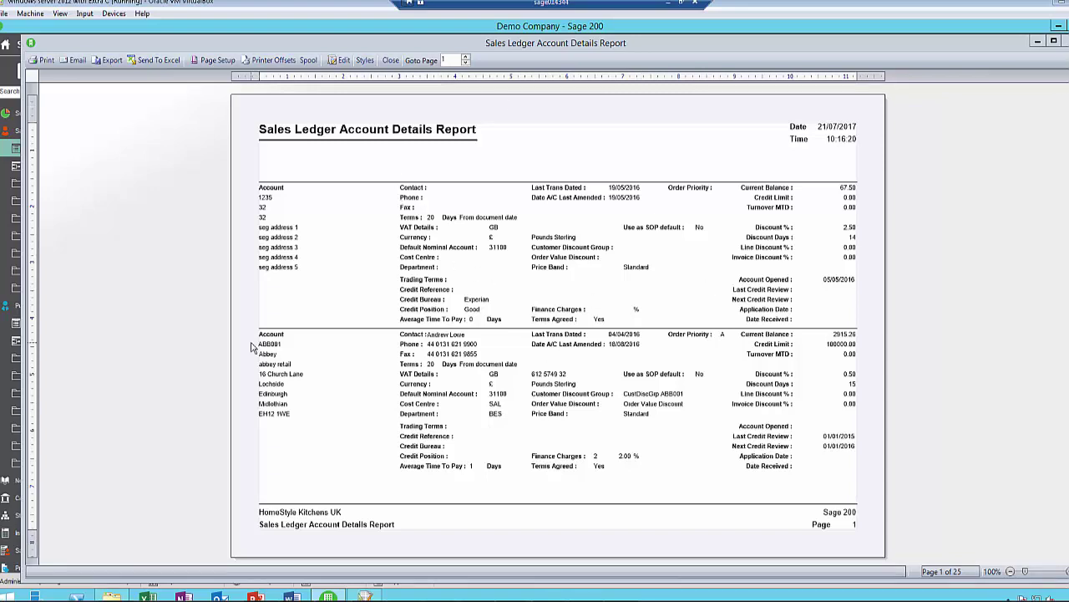
# - Send the report data to Excel and inspect the table's row 3 and header lines
pyautogui.click(152, 62)
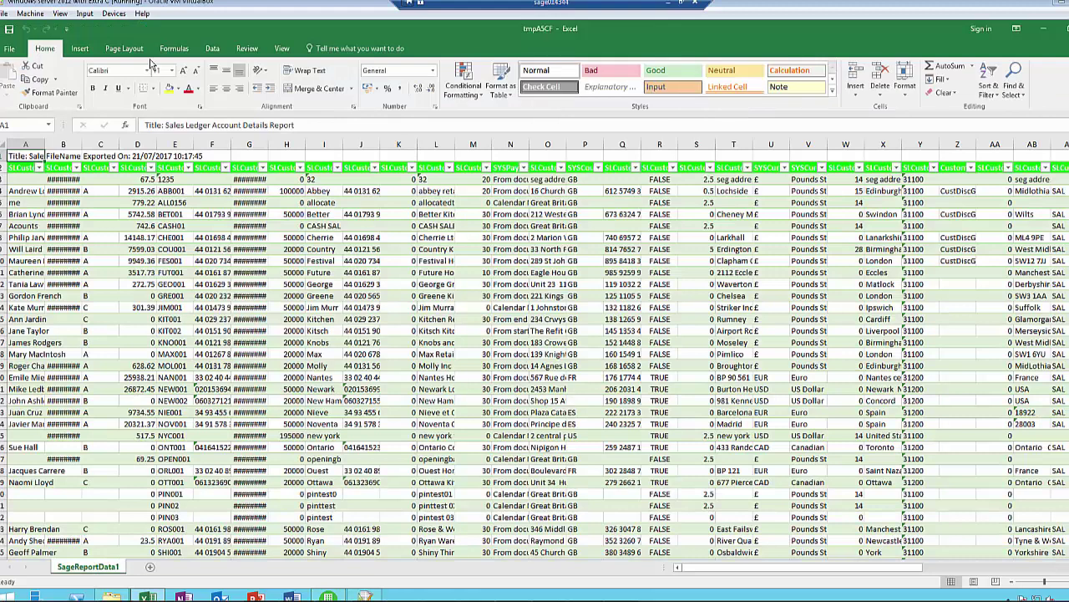
pyautogui.click(35, 179)
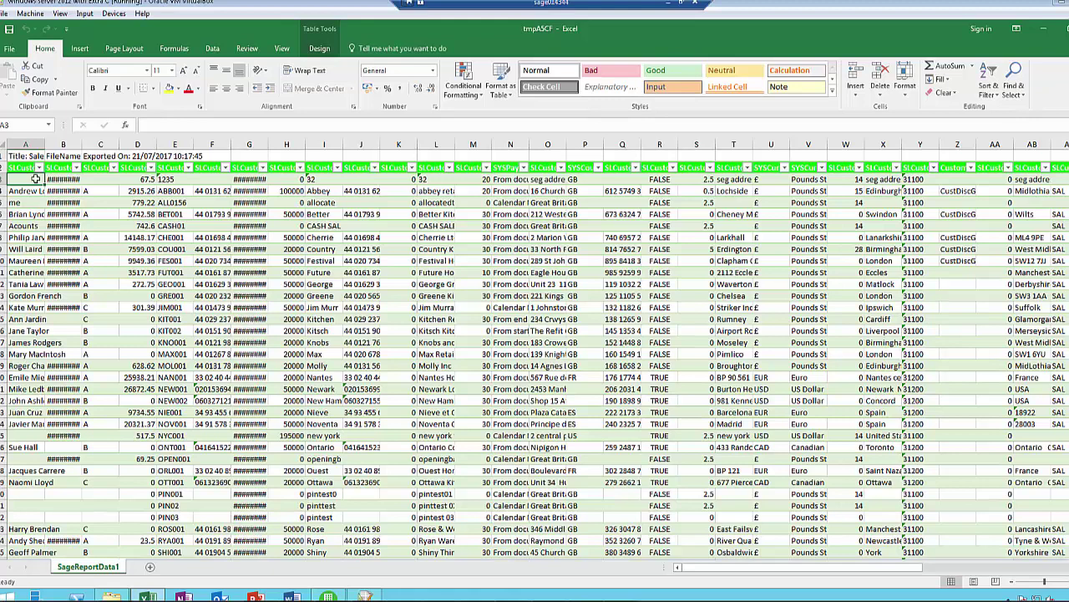
pyautogui.press('Right')
pyautogui.press('Right')
pyautogui.press('Right')
pyautogui.press('Right')
pyautogui.press('Right')
pyautogui.press('Right')
pyautogui.press('Right')
pyautogui.press('Right')
pyautogui.press('Right')
pyautogui.press('Right')
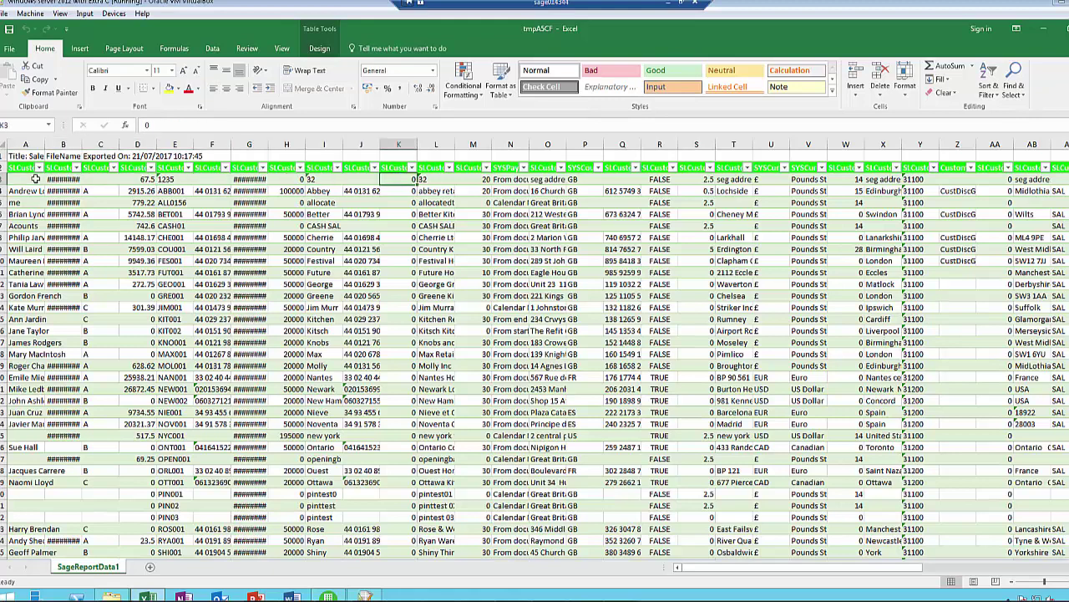
pyautogui.press('Right')
pyautogui.press('Right')
pyautogui.press('Right')
pyautogui.press('Right')
pyautogui.press('Right')
pyautogui.press('Right')
pyautogui.press('Right')
pyautogui.press('Right')
pyautogui.press('Right')
pyautogui.press('Right')
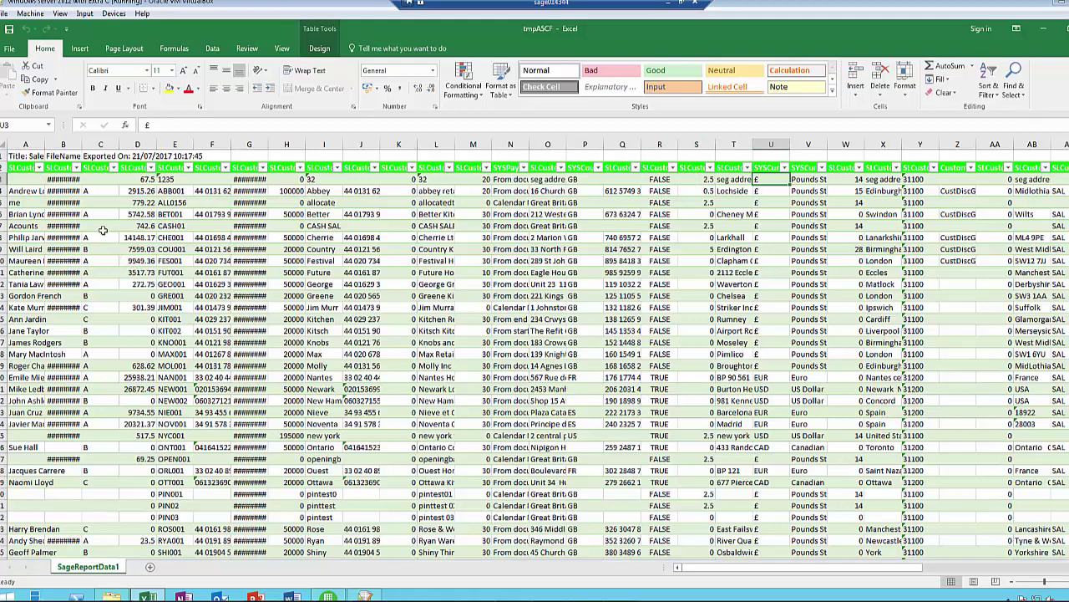
pyautogui.click(31, 156)
pyautogui.click(65, 156)
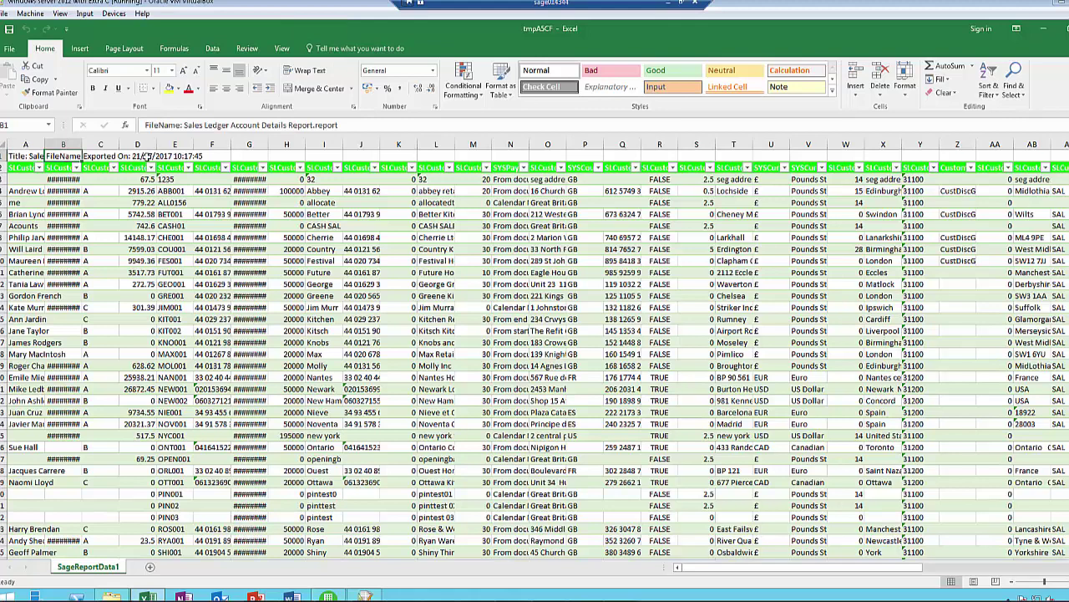
pyautogui.click(146, 156)
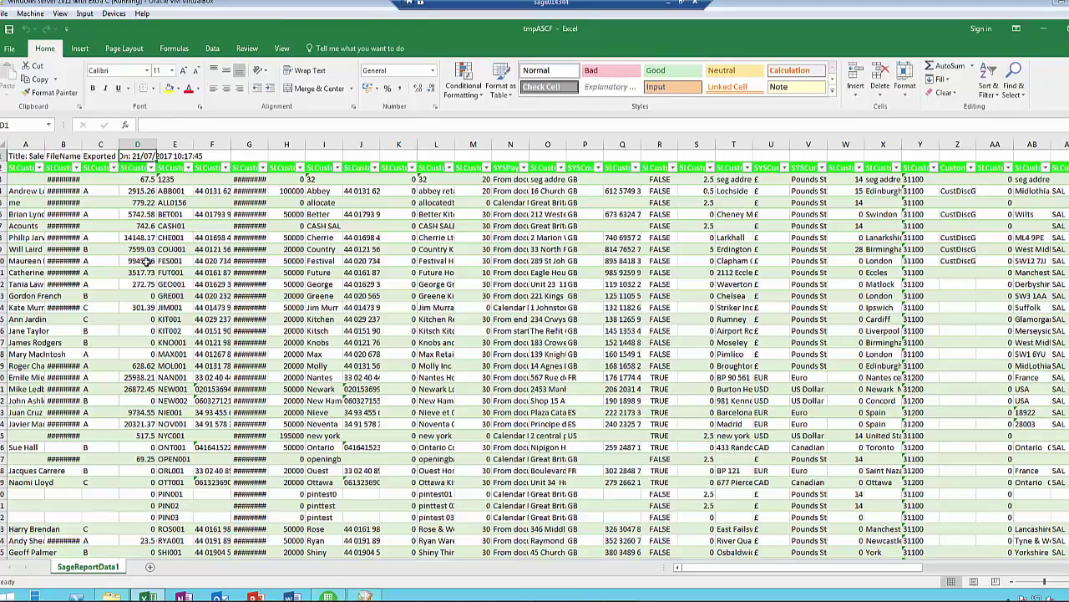
# - Preview the Aged Creditors Report (Detailed) from the Suppliers list, scrolling pages 2–4 and back
pyautogui.hotkey('alt', 'Tab')
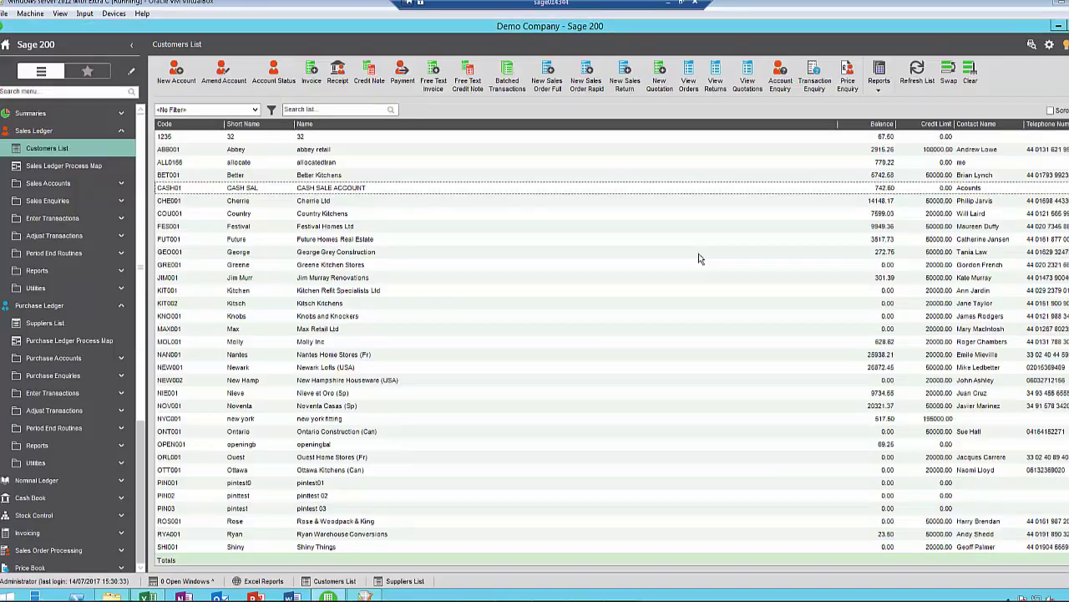
pyautogui.click(60, 323)
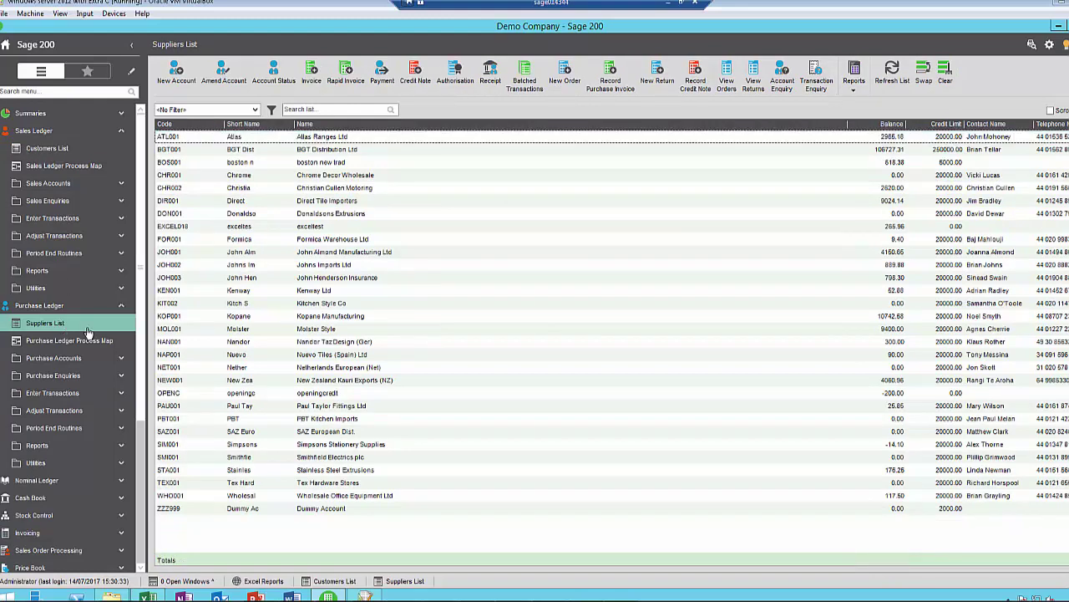
pyautogui.click(854, 90)
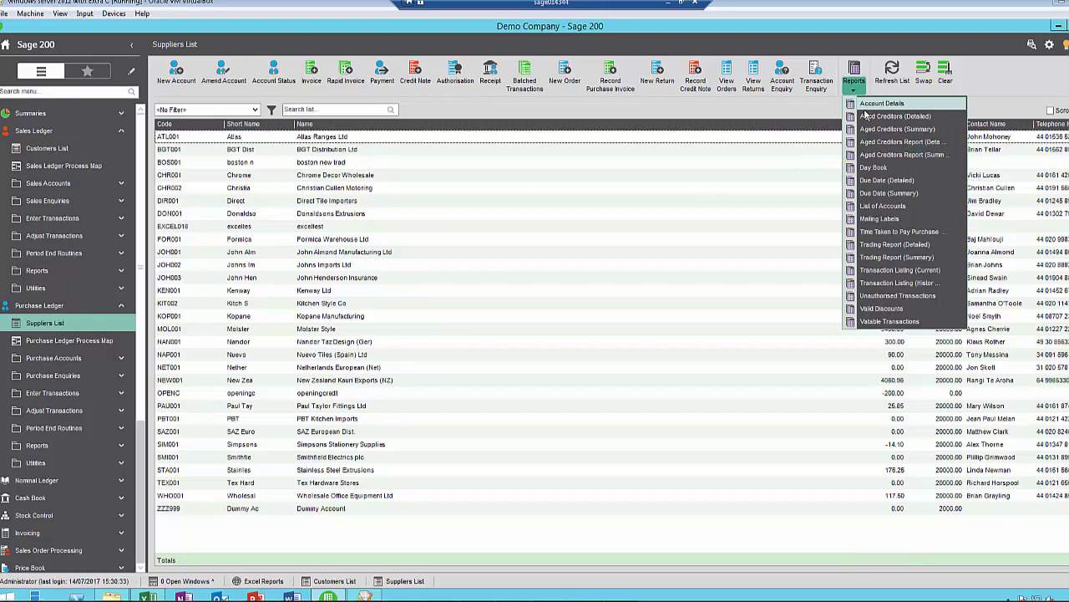
pyautogui.click(865, 118)
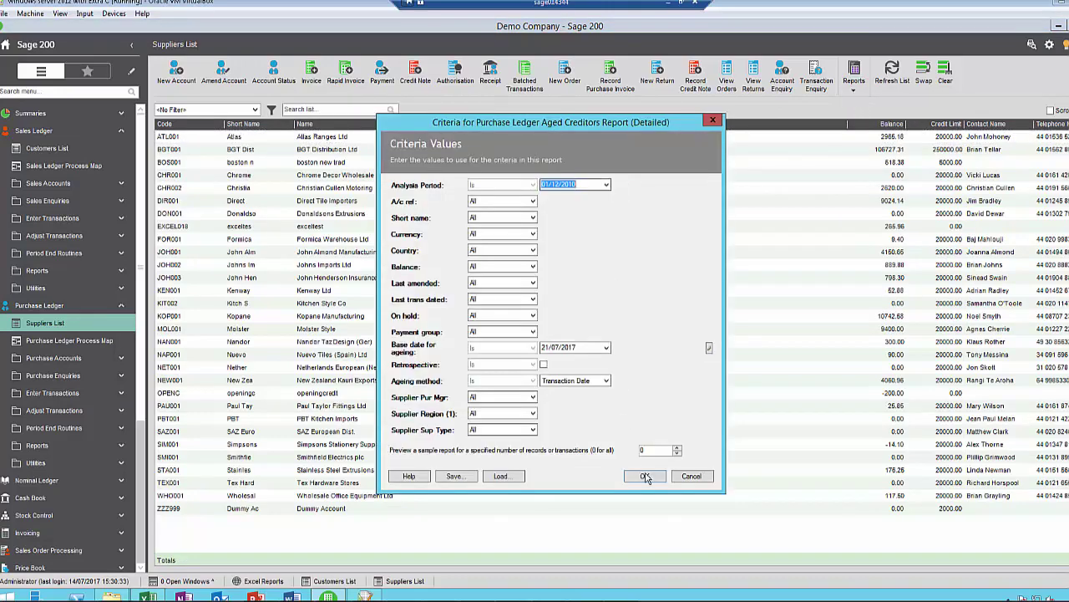
pyautogui.click(644, 476)
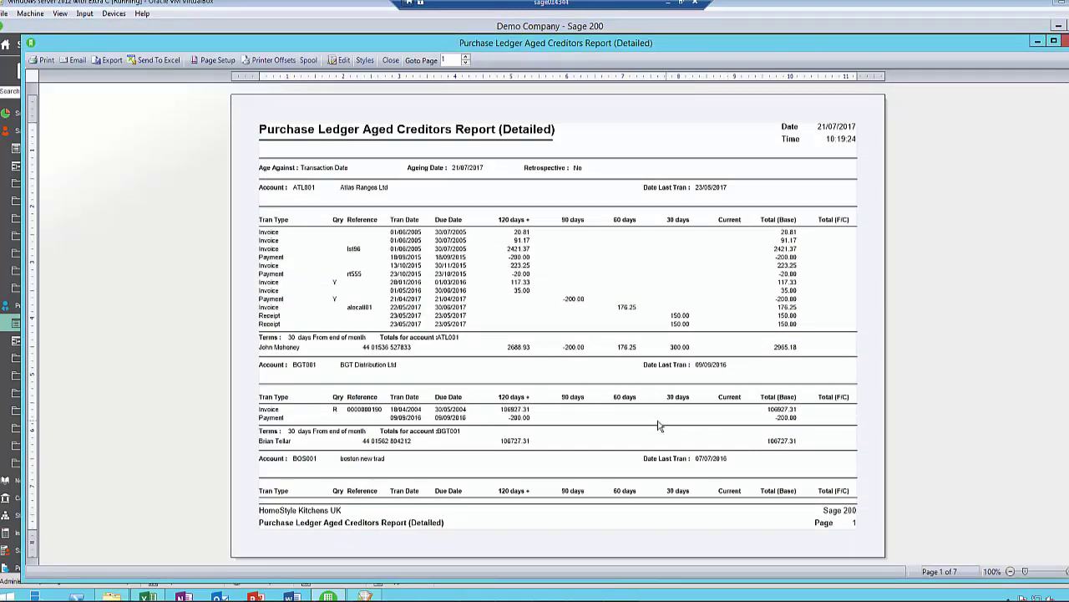
pyautogui.scroll(-10, 659, 426)
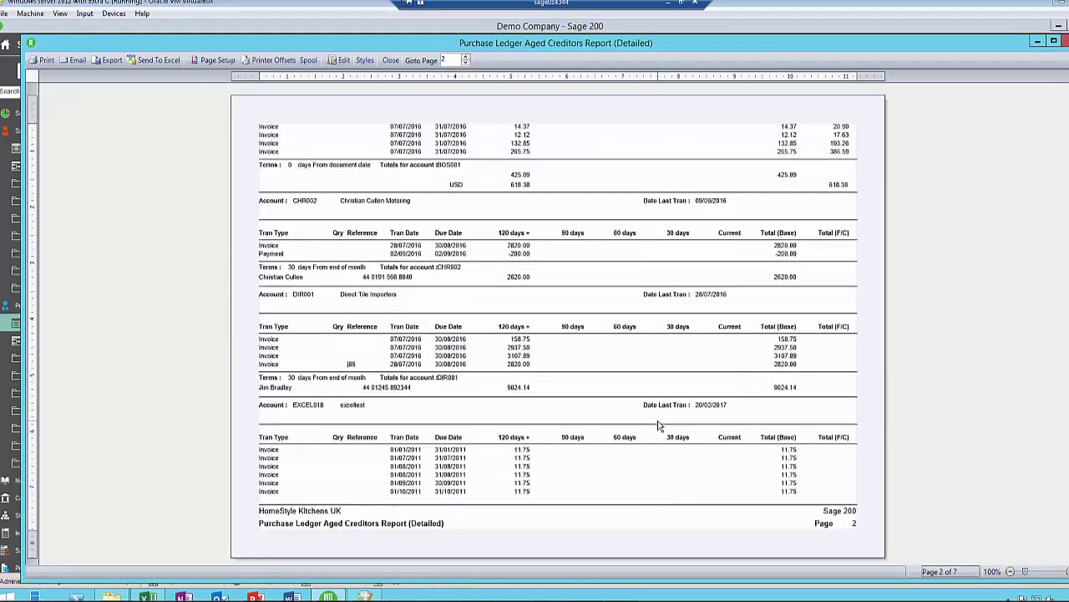
pyautogui.scroll(-12, 664, 426)
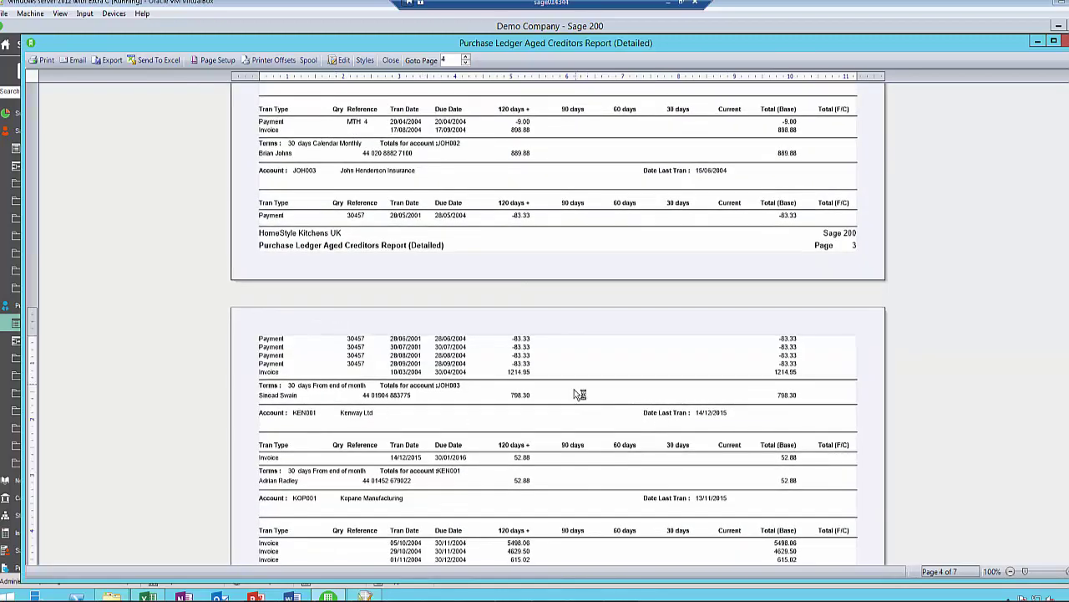
pyautogui.scroll(5, 581, 394)
pyautogui.scroll(15, 581, 394)
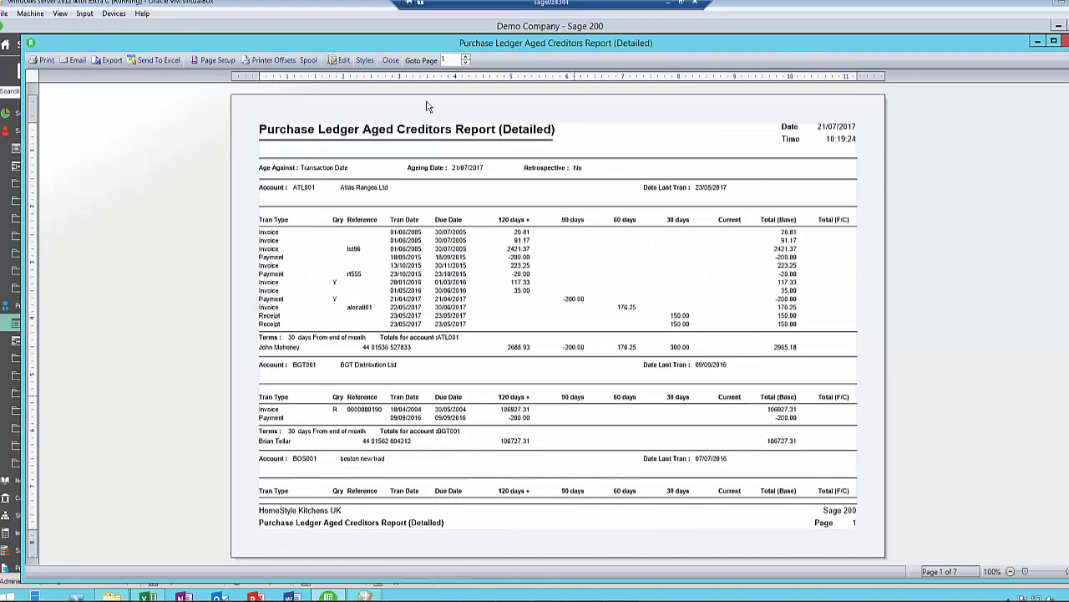
# - Send the aged creditors data to Excel and browse the resulting table from A2
pyautogui.click(153, 62)
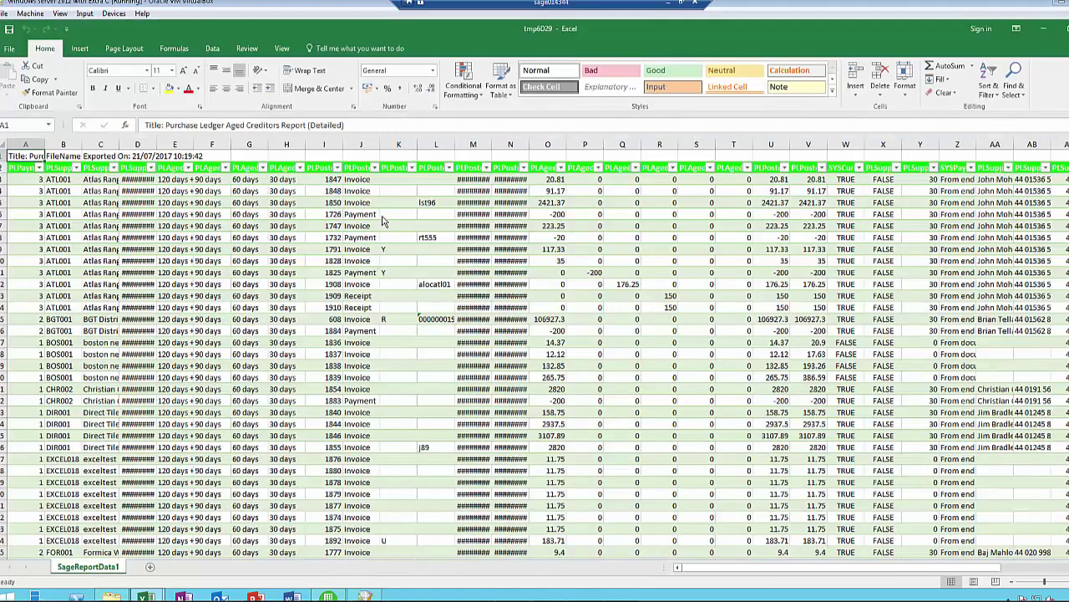
pyautogui.click(28, 167)
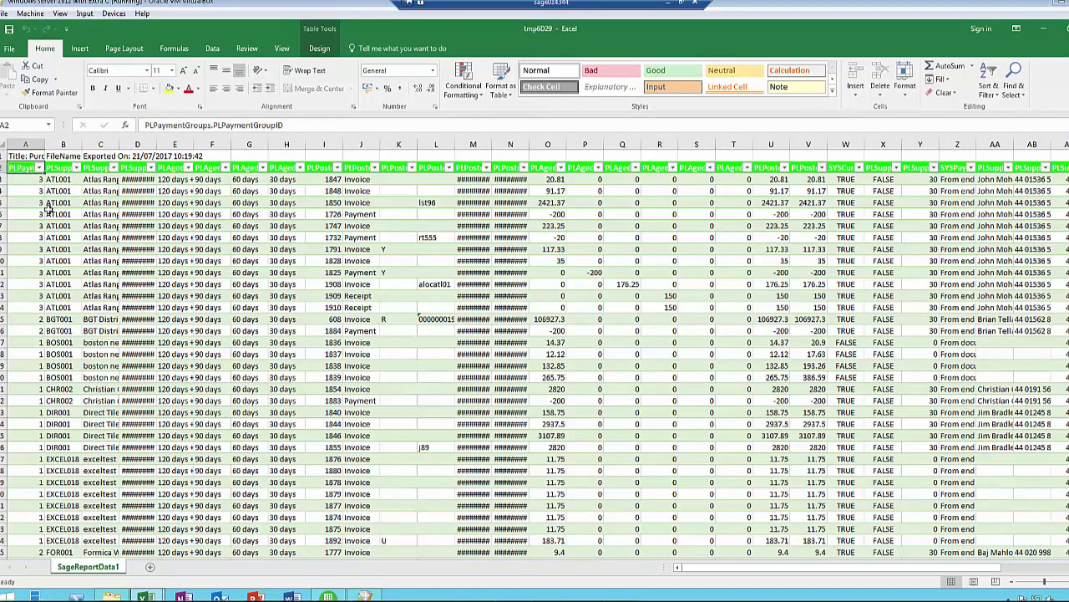
pyautogui.scroll(-4, 47, 208)
pyautogui.scroll(-11, 48, 208)
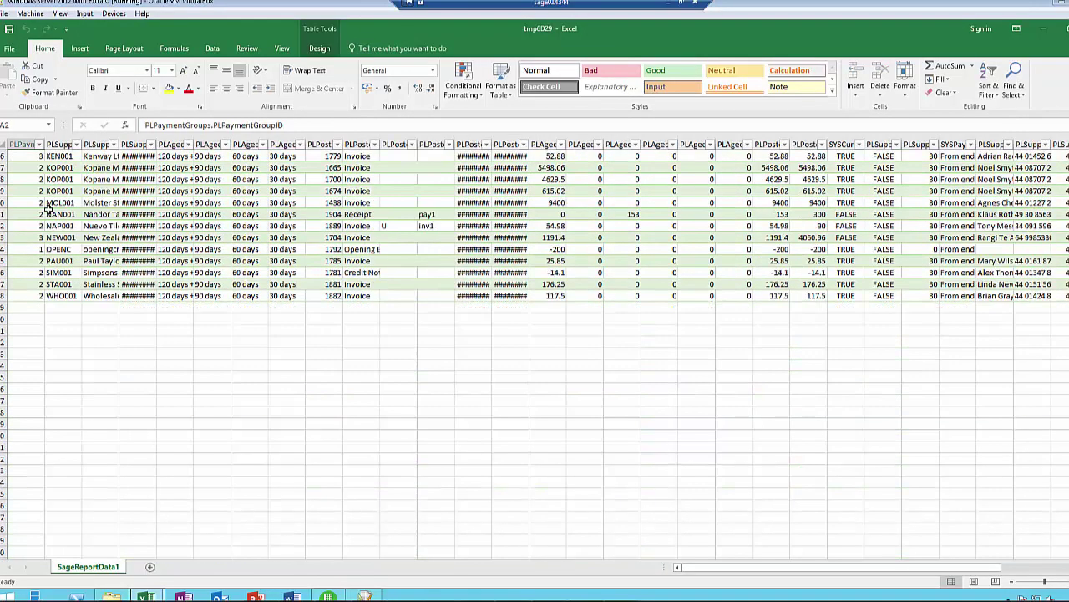
pyautogui.scroll(15, 47, 208)
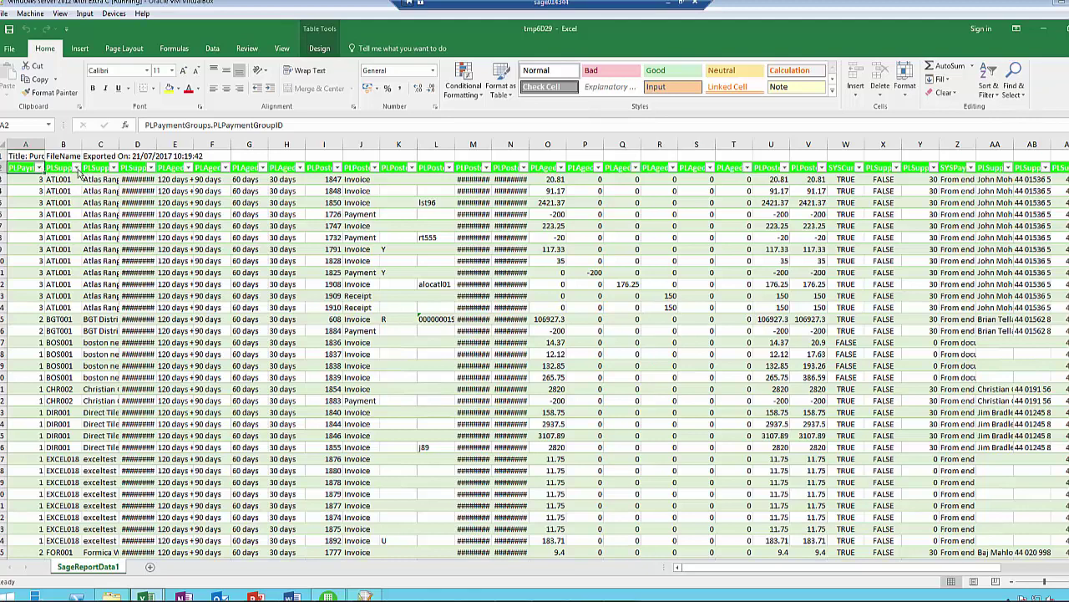
# - Filter column B to ATL001, BGT001 and BOS001 only, then switch back to Sage 200
pyautogui.click(77, 168)
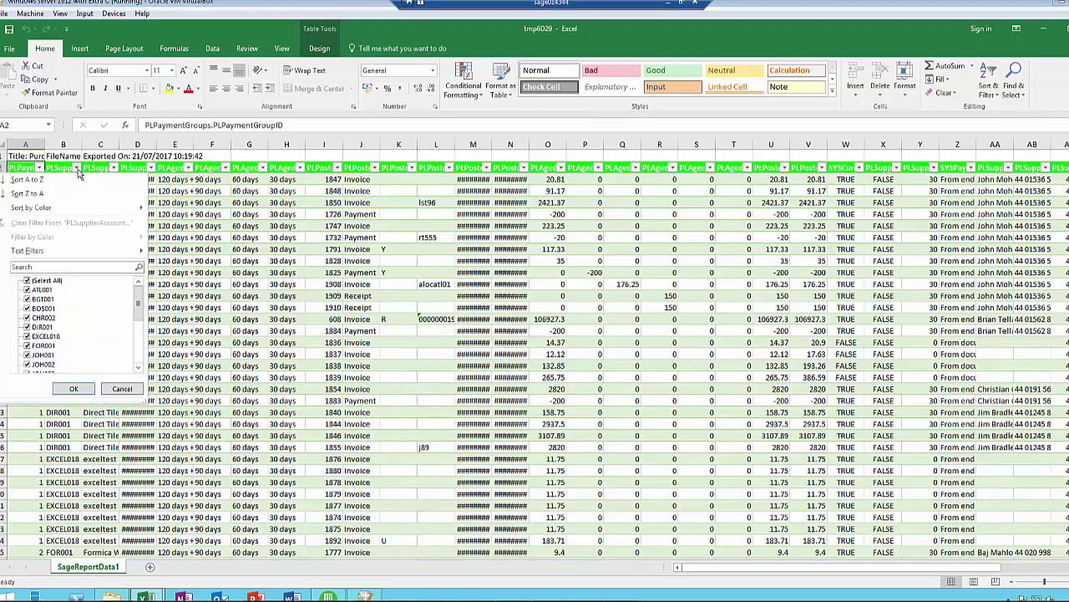
pyautogui.click(33, 281)
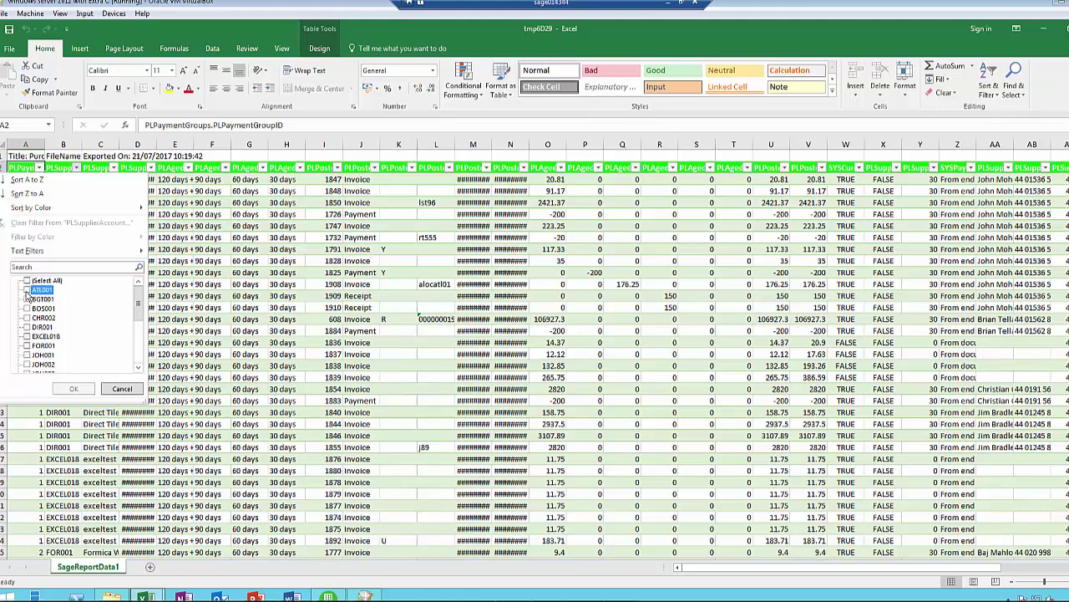
pyautogui.click(28, 289)
pyautogui.click(29, 299)
pyautogui.click(34, 308)
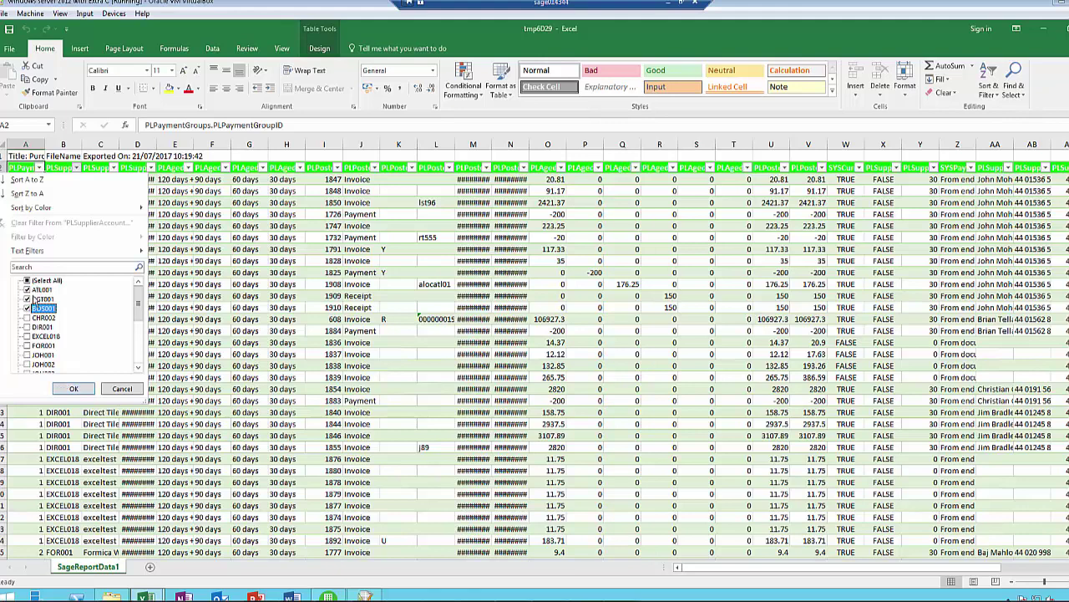
pyautogui.click(72, 389)
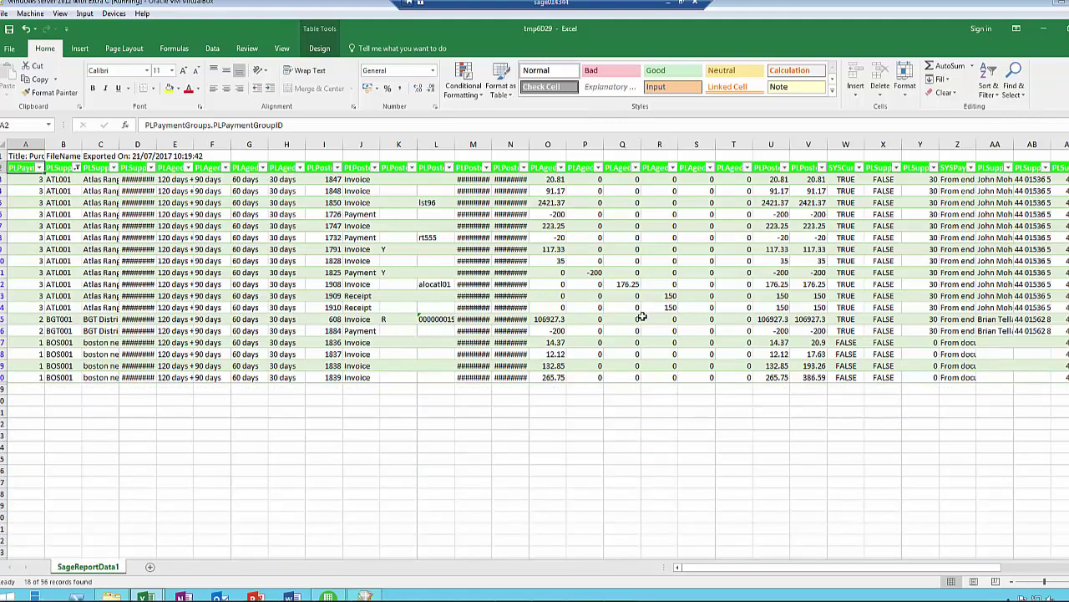
pyautogui.hotkey('alt', 'Tab')
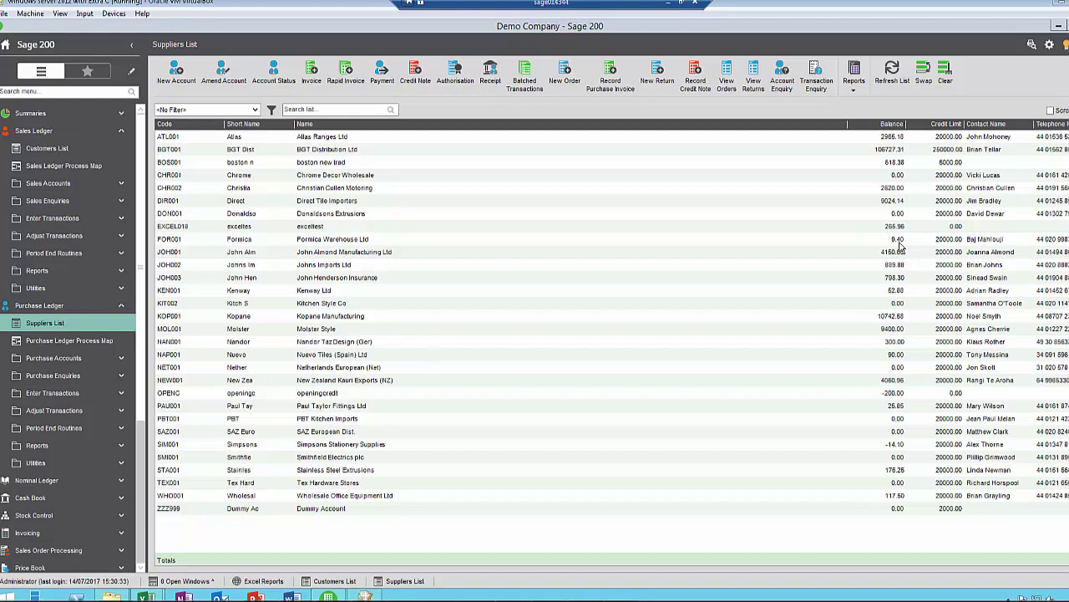
# - Set the report output mode to Spooler
pyautogui.click(1050, 45)
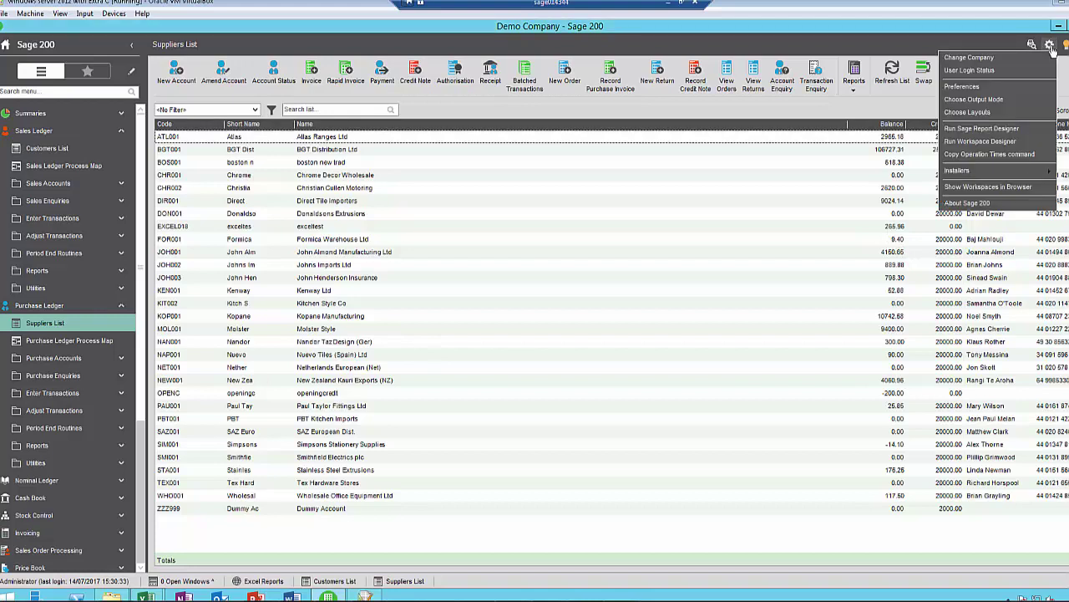
pyautogui.click(974, 99)
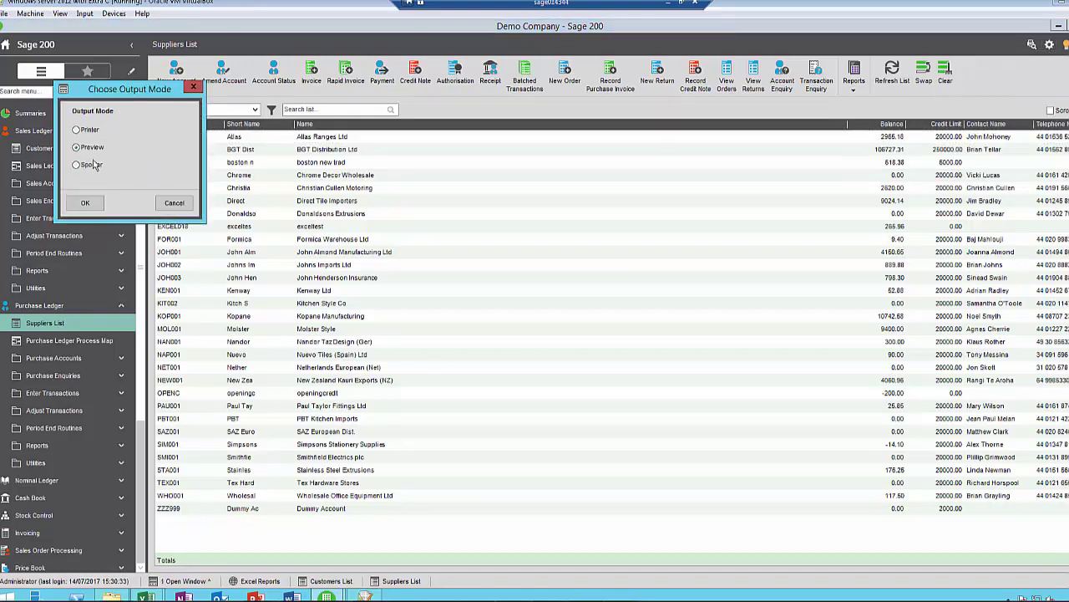
pyautogui.click(85, 204)
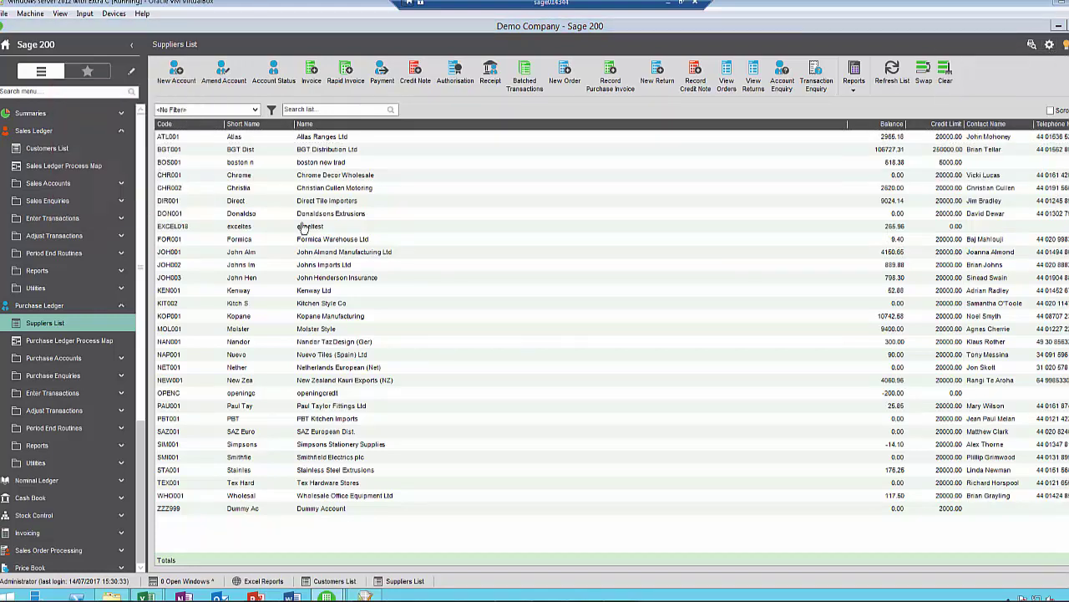
# - Run the Purchase Ledger Account Details Report, view it from the Spooler, then close it
pyautogui.click(854, 77)
pyautogui.click(877, 107)
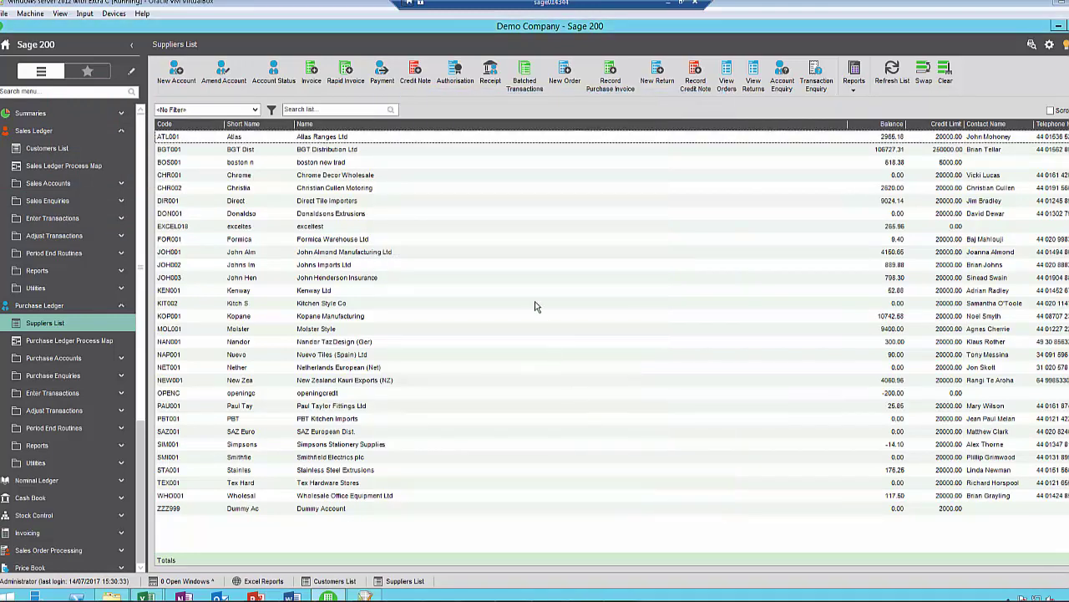
pyautogui.click(1033, 45)
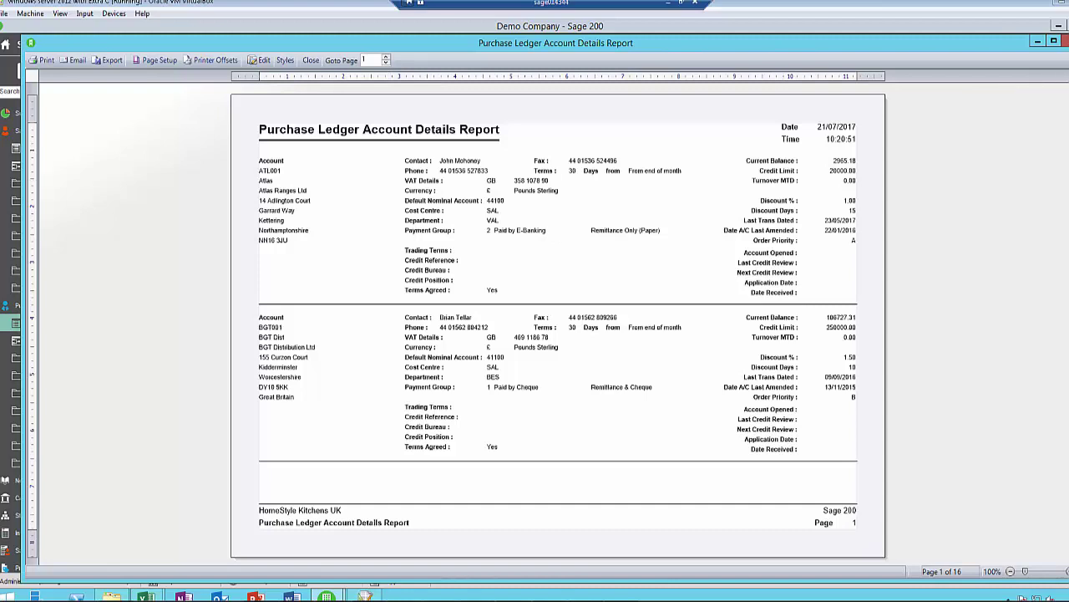
pyautogui.click(1064, 41)
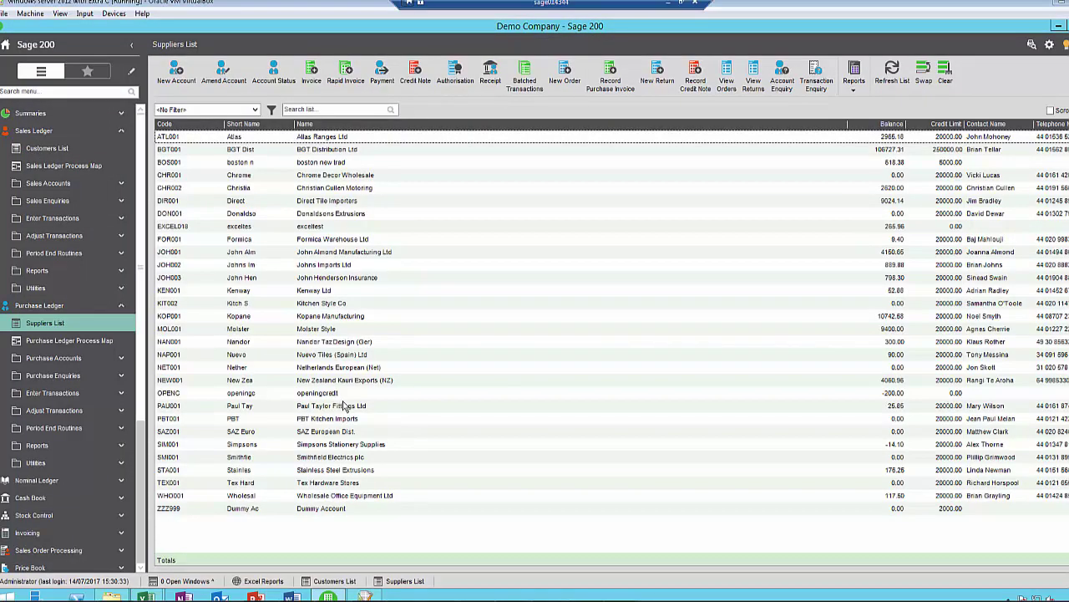
# - Select the AccountBalance field, its label and the Details section in Report Designer
pyautogui.click(365, 595)
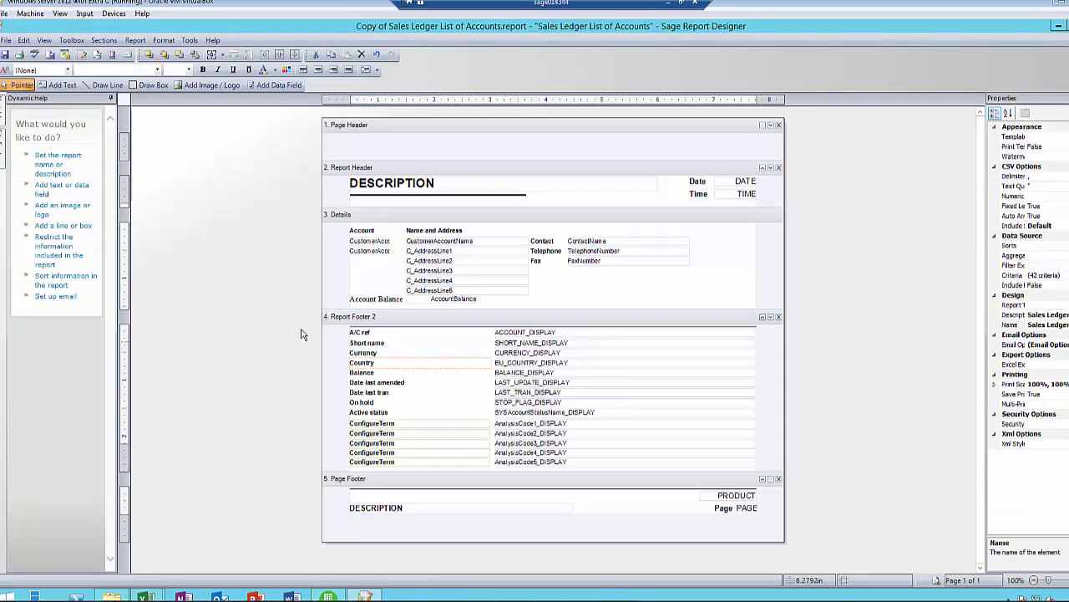
pyautogui.click(441, 302)
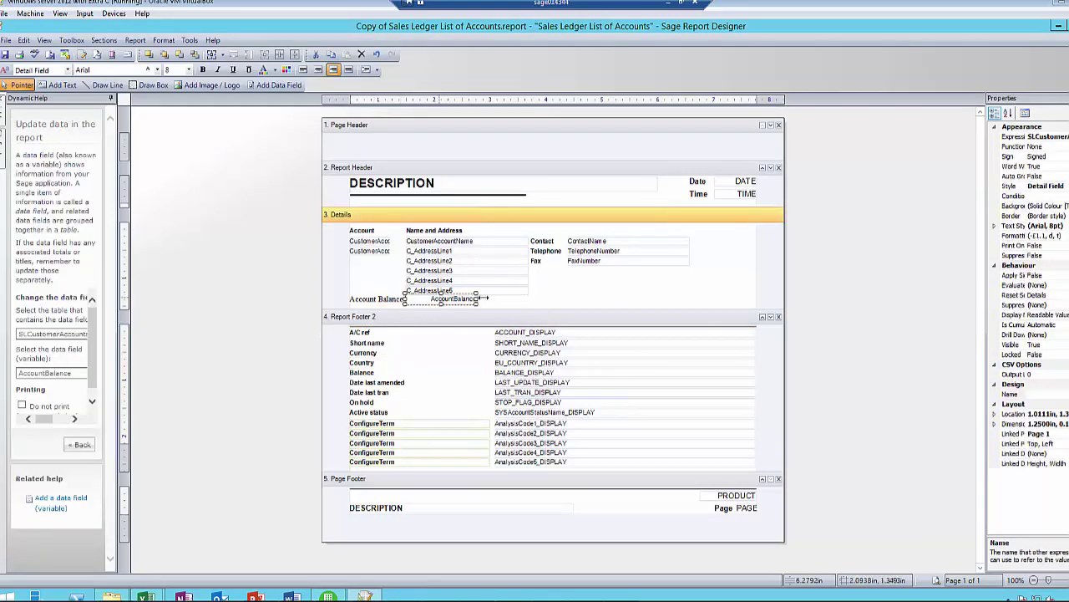
pyautogui.click(407, 299)
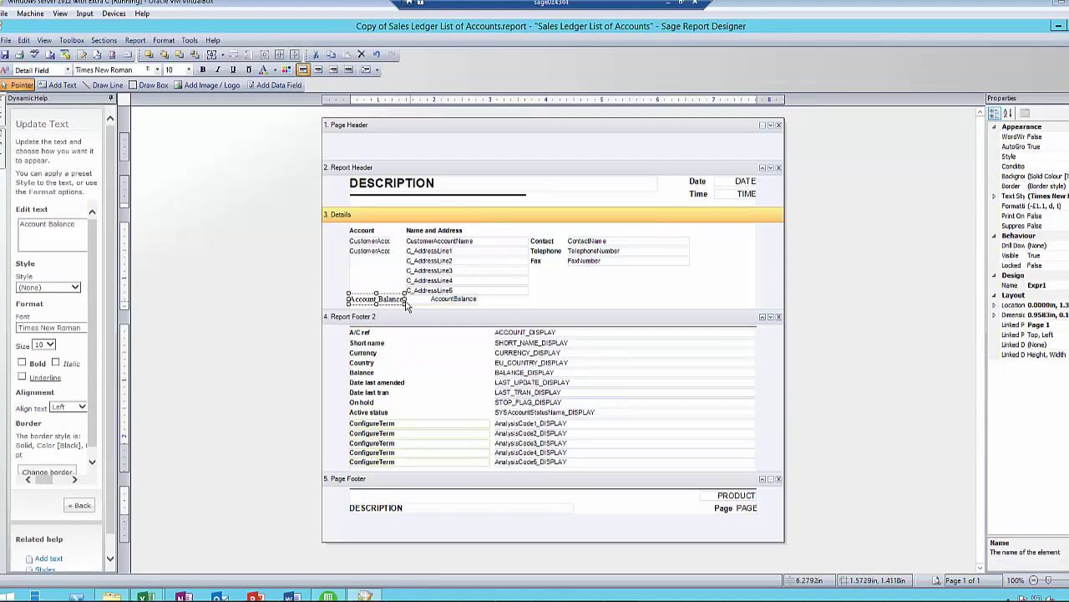
pyautogui.click(435, 302)
pyautogui.click(515, 307)
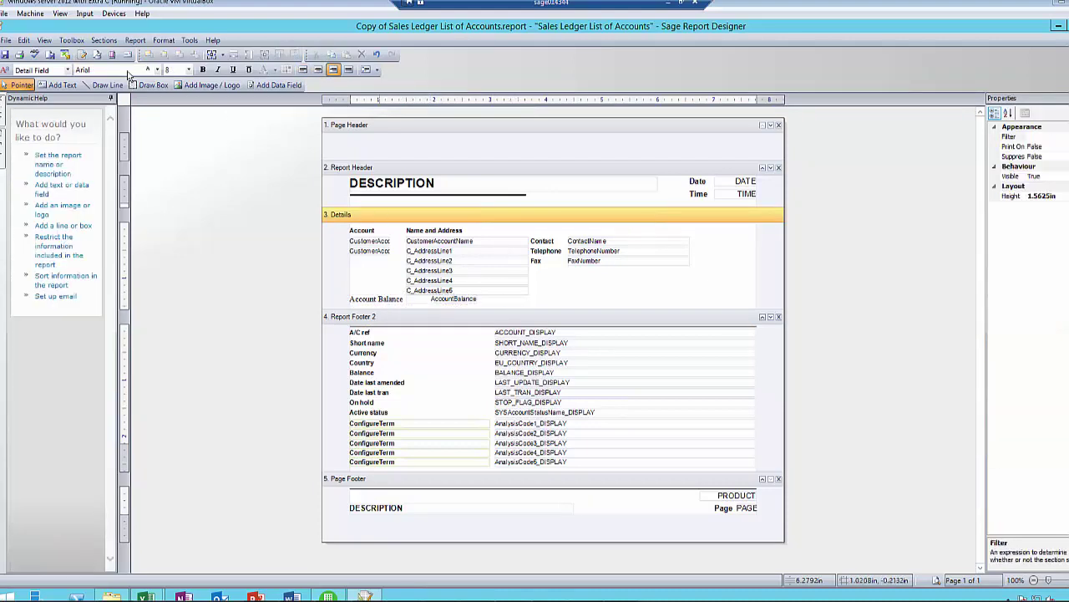
# - Preview the edited List of Accounts report with the default criteria
pyautogui.click(44, 41)
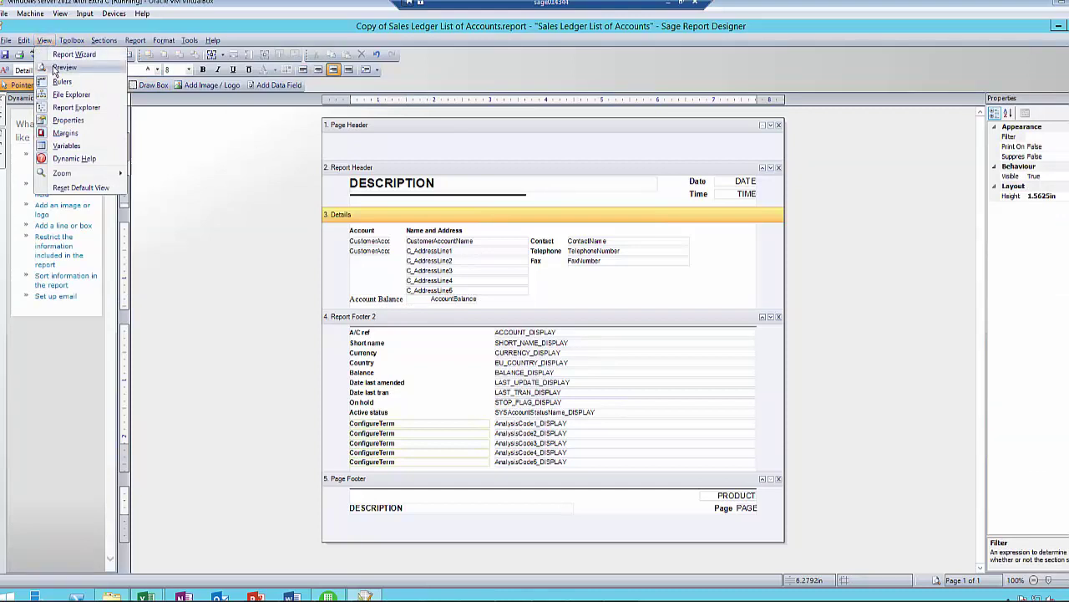
pyautogui.click(64, 67)
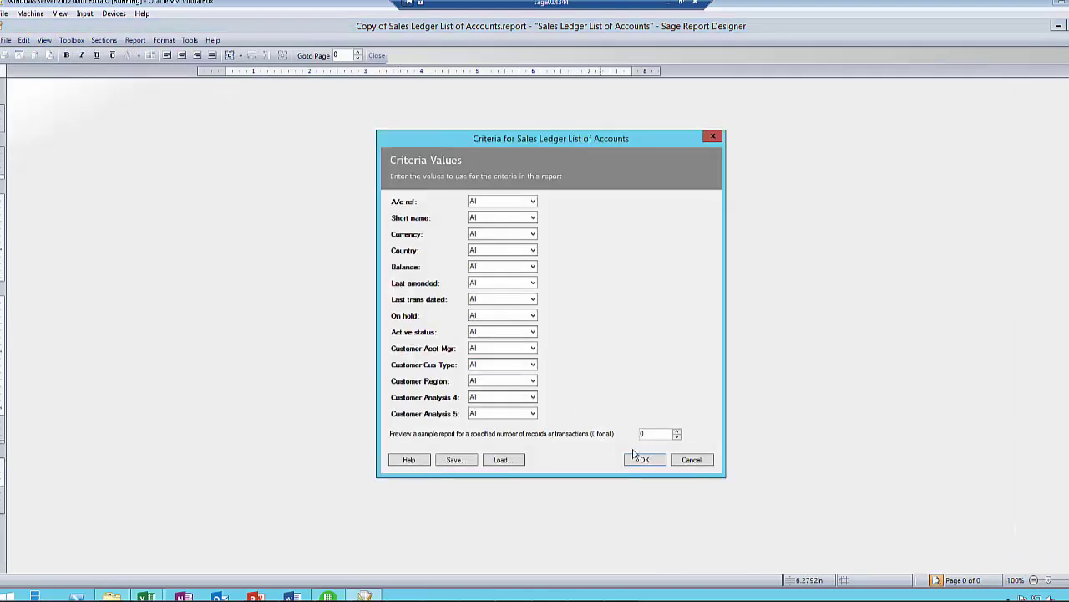
pyautogui.click(640, 459)
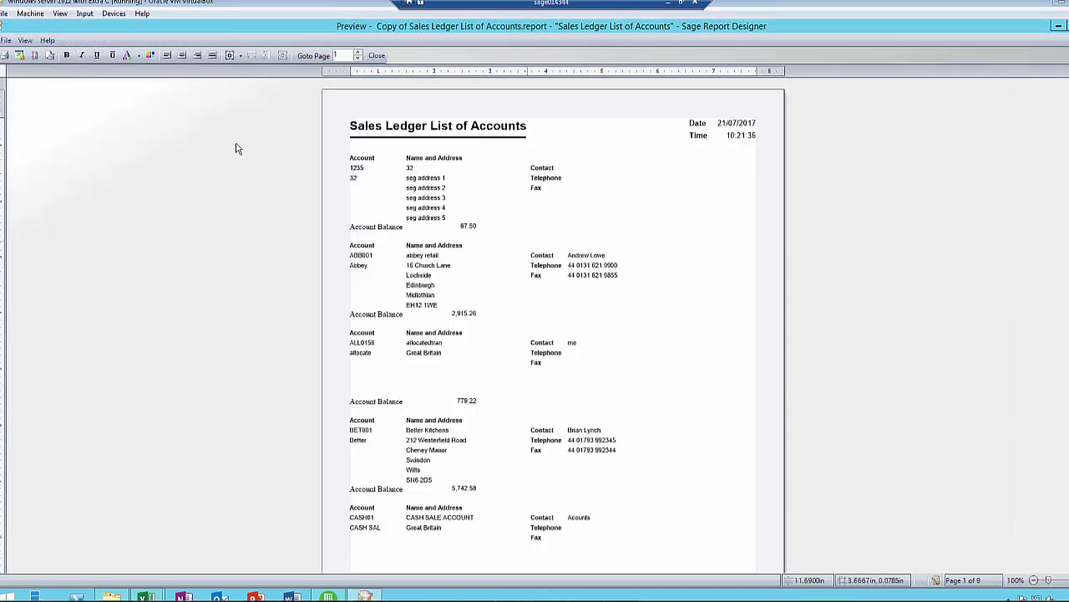
# - Send the data to Excel, auto-fit column L and rename header L2 to 'Account Balance'
pyautogui.click(21, 56)
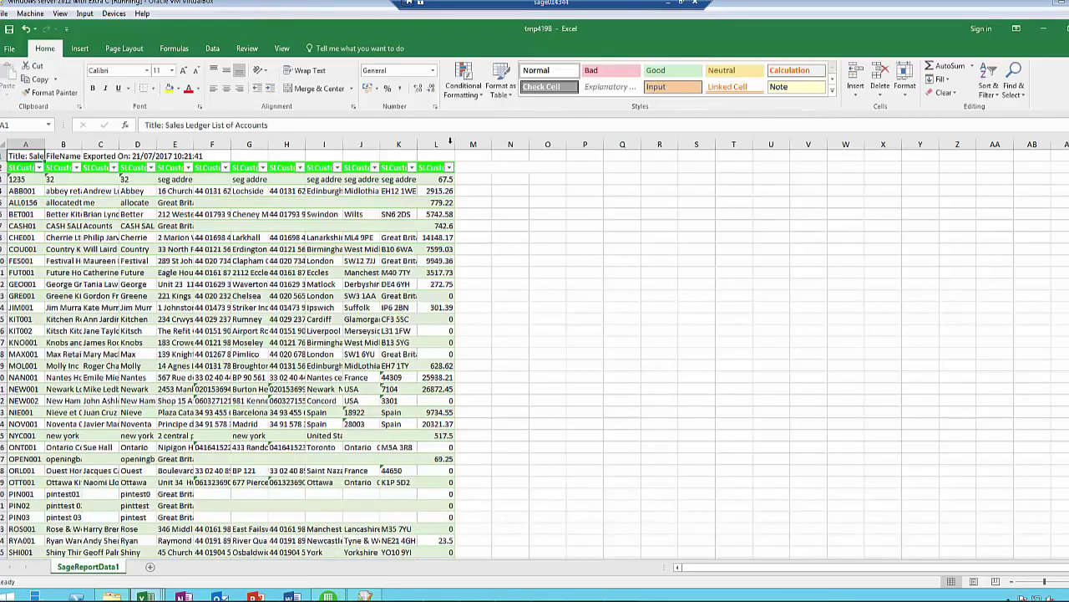
pyautogui.doubleClick(450, 144)
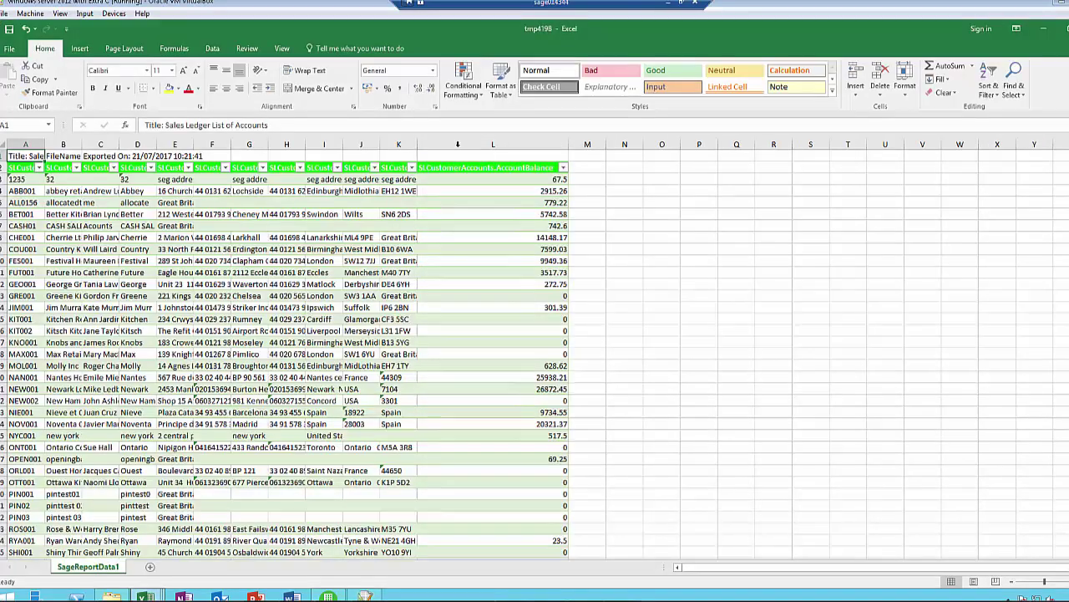
pyautogui.click(452, 178)
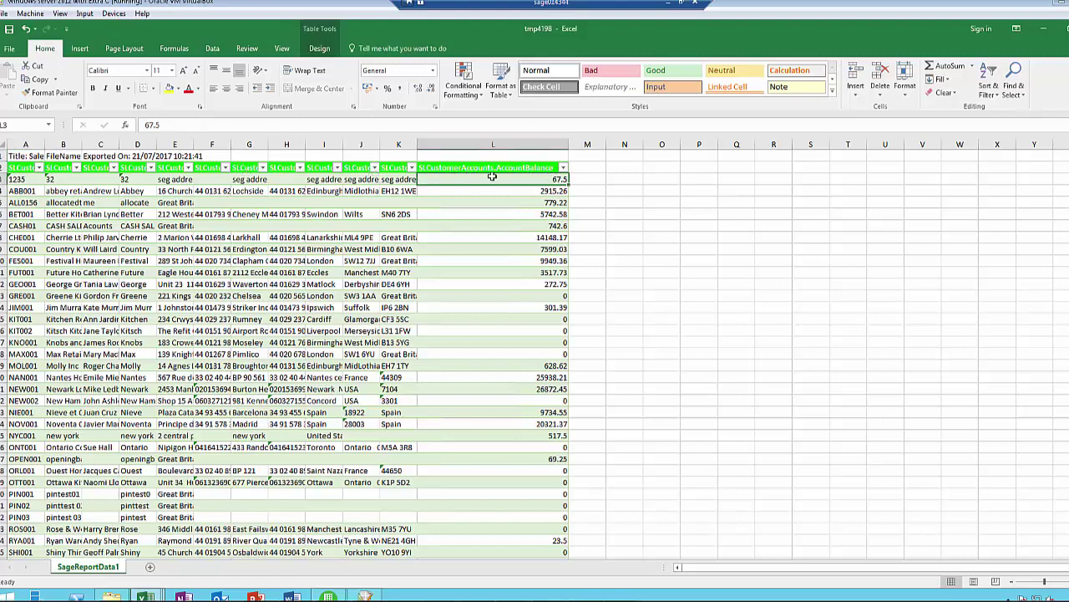
pyautogui.click(463, 167)
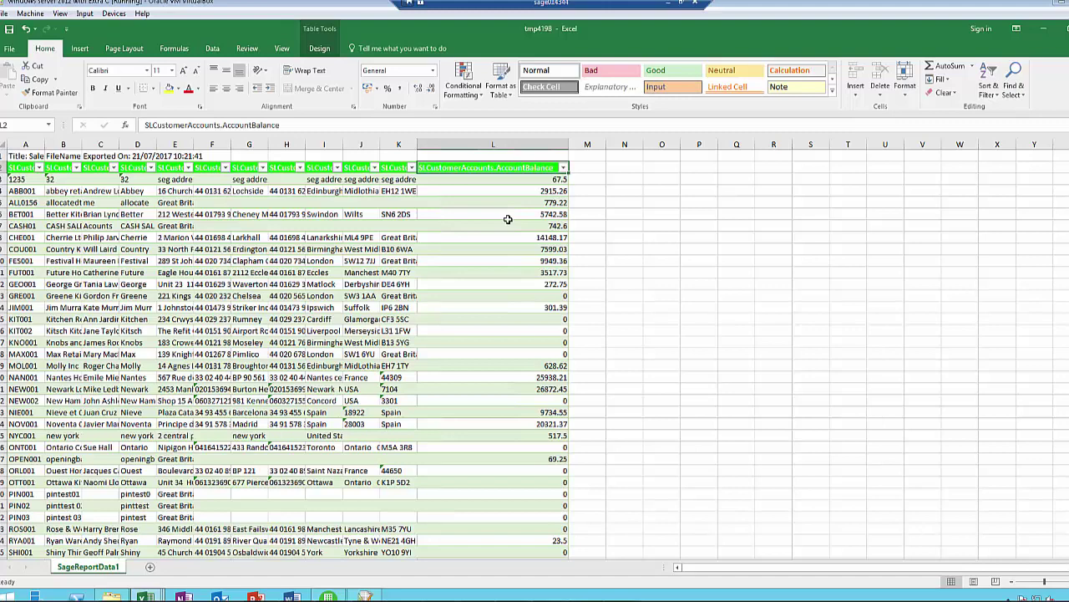
pyautogui.write('Account')
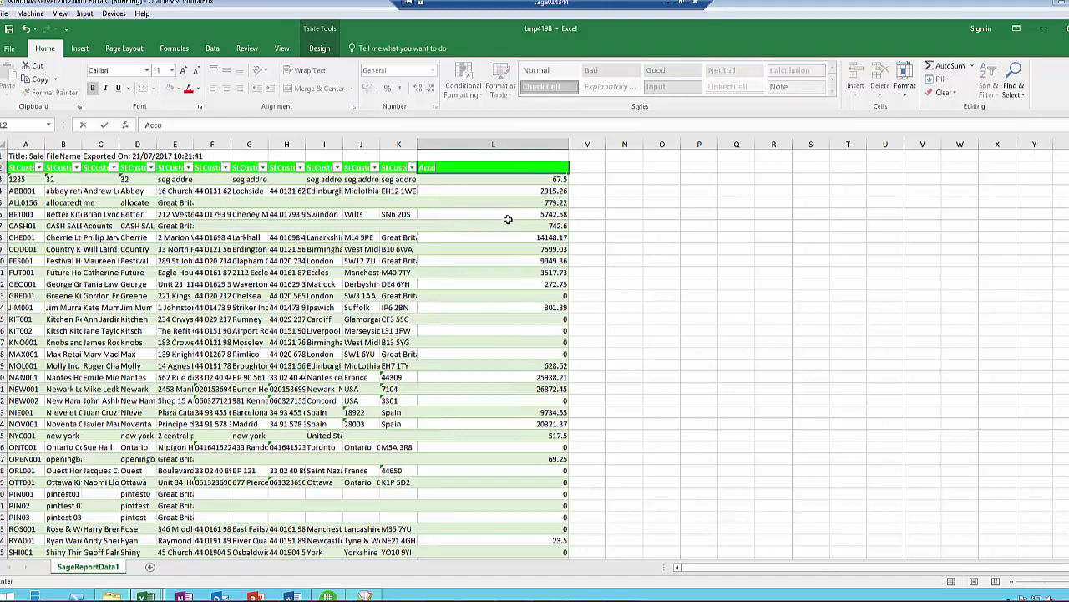
pyautogui.write(' Balance')
pyautogui.press('Return')
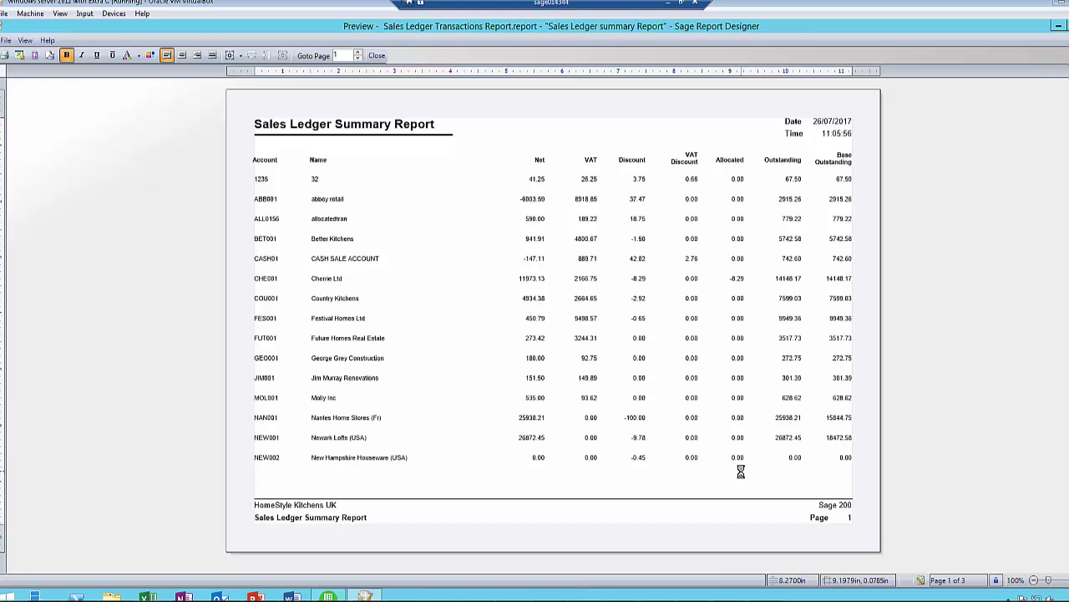
# - Send the summary report data to Excel and auto-fit columns A through U
pyautogui.click(18, 56)
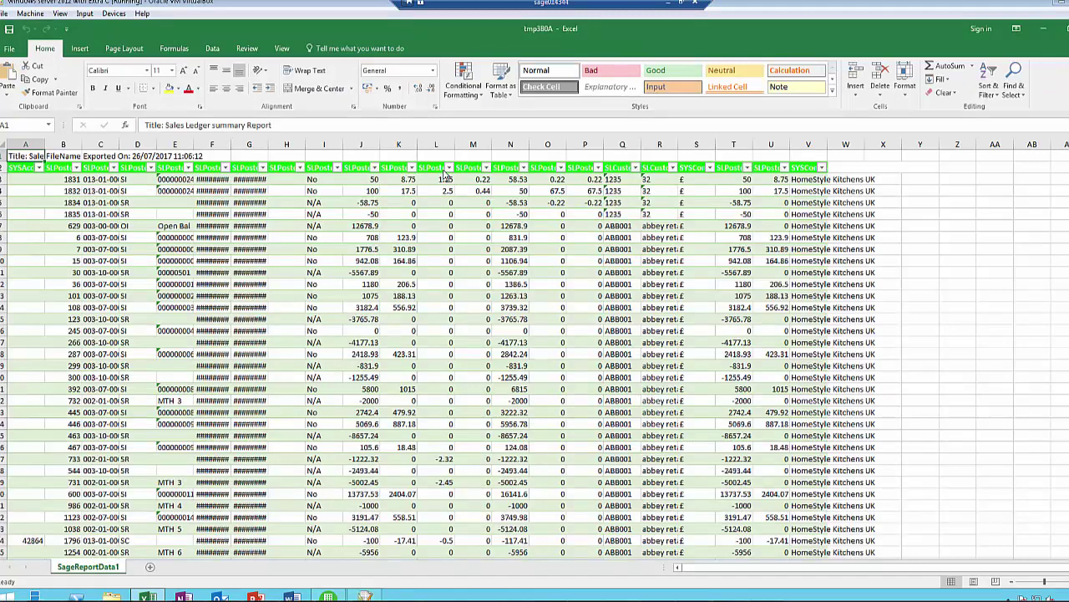
pyautogui.moveTo(30, 145); pyautogui.dragTo(809, 146)
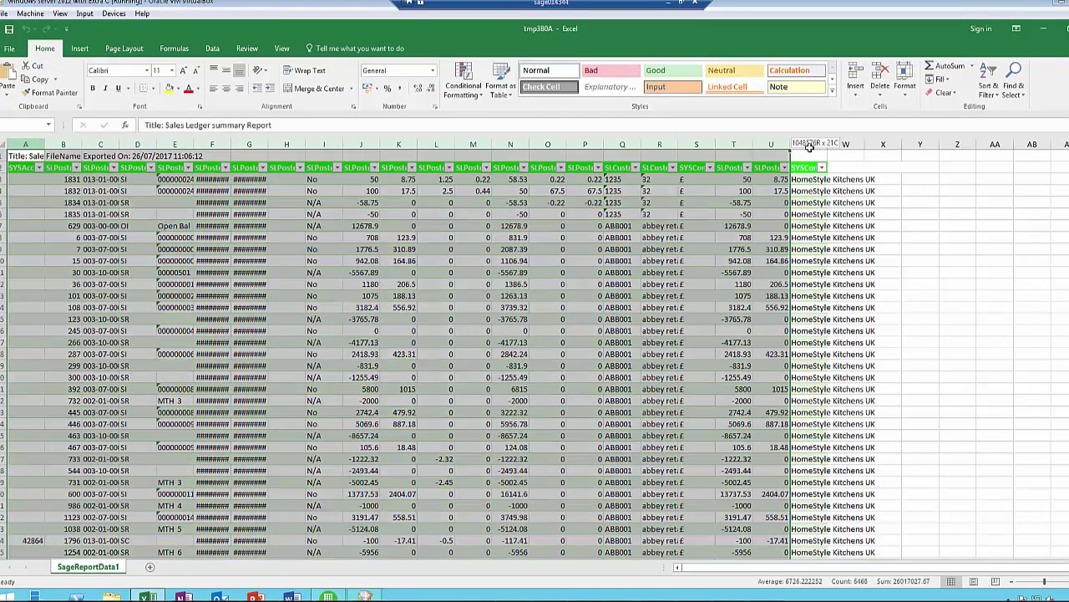
pyautogui.doubleClick(790, 144)
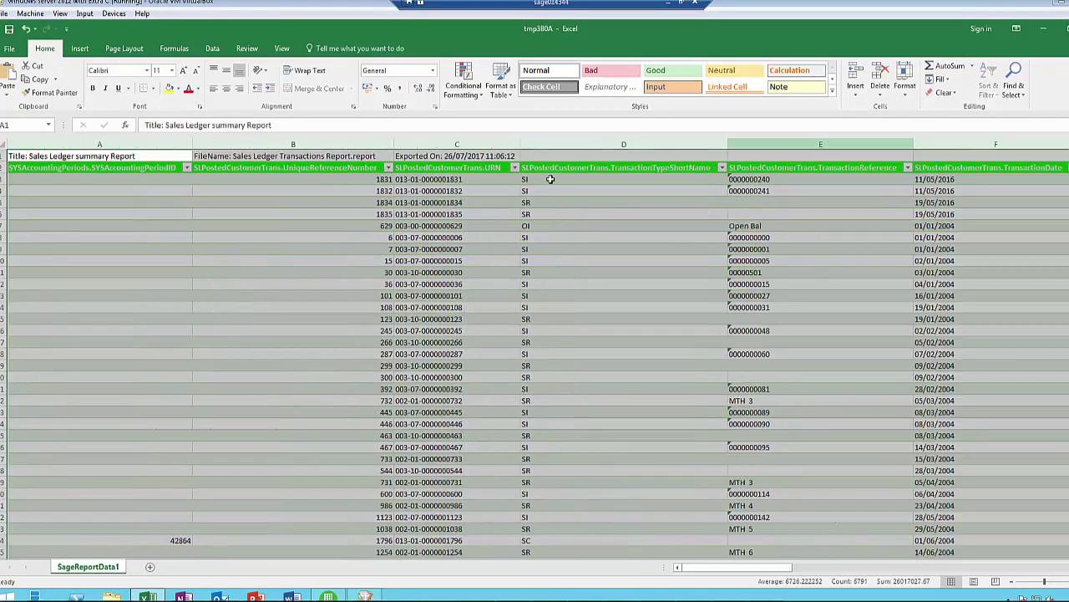
pyautogui.click(910, 203)
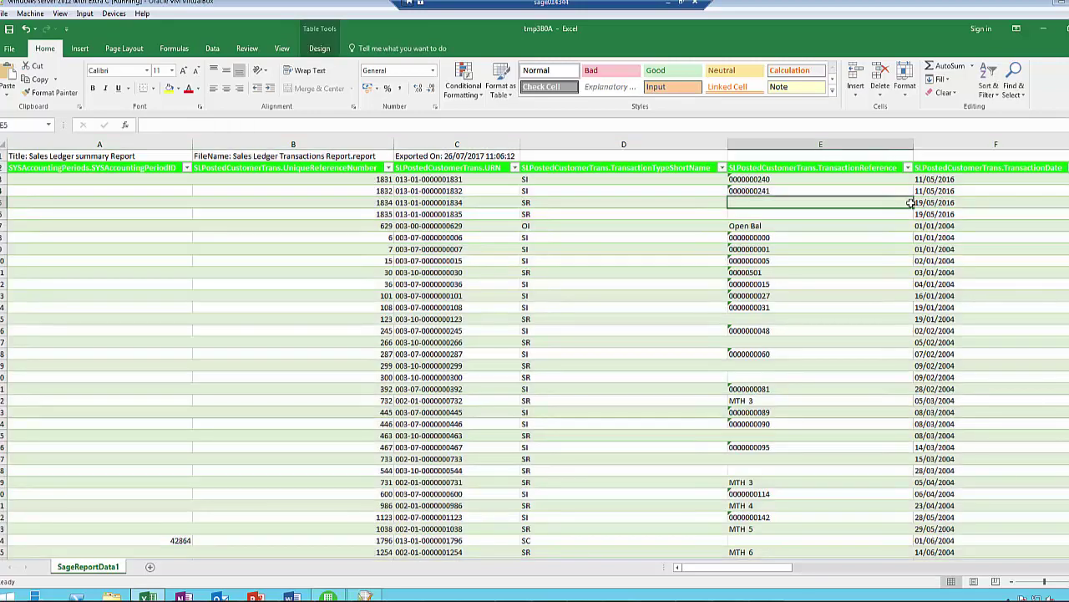
# - Browse the values along row 5 and down column Q
pyautogui.press('Right')
pyautogui.press('Left')
pyautogui.press('Left')
pyautogui.press('Left')
pyautogui.press('Left')
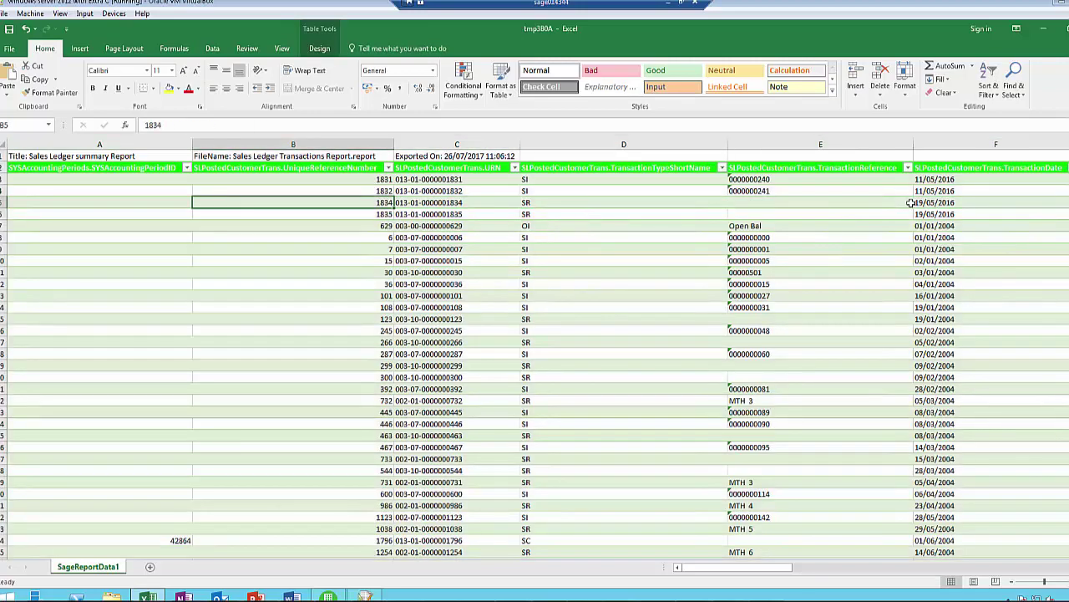
pyautogui.press('Right')
pyautogui.press('Right')
pyautogui.press('Right')
pyautogui.press('Right')
pyautogui.press('Right')
pyautogui.press('Right')
pyautogui.press('Right')
pyautogui.press('Right')
pyautogui.press('Right')
pyautogui.press('Right')
pyautogui.press('Right')
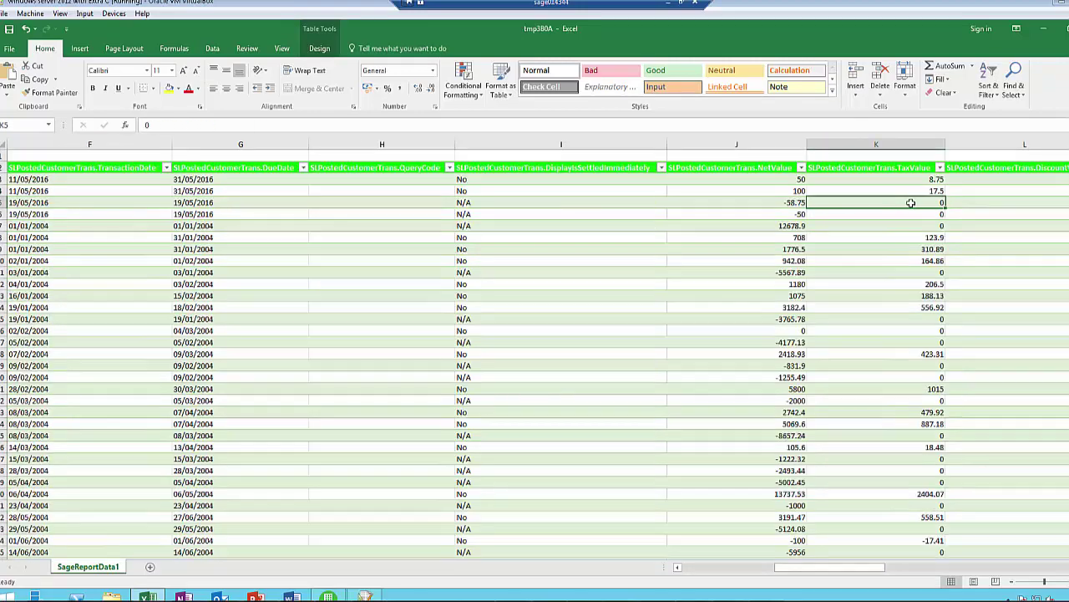
pyautogui.press('Right')
pyautogui.press('Right')
pyautogui.press('Right')
pyautogui.press('Right')
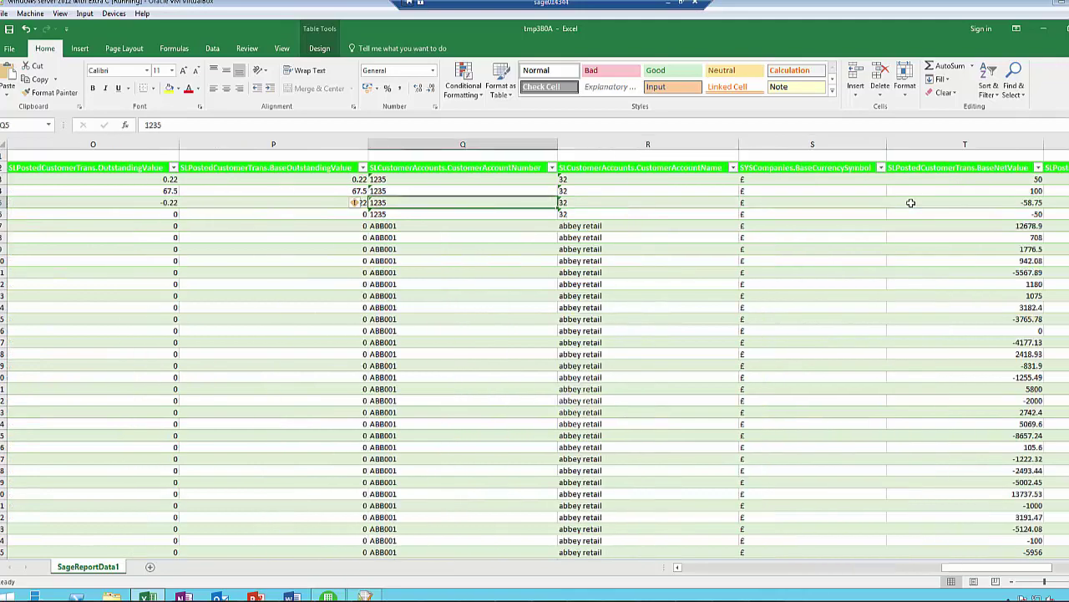
pyautogui.press('Down')
pyautogui.press('Down')
pyautogui.press('Down')
pyautogui.press('Down')
pyautogui.press('Down')
pyautogui.press('Down')
pyautogui.press('Down')
pyautogui.press('Down')
pyautogui.press('Down')
pyautogui.press('Down')
pyautogui.press('Down')
pyautogui.press('Down')
pyautogui.press('Down')
pyautogui.press('Down')
pyautogui.press('Down')
pyautogui.press('Down')
pyautogui.press('Down')
pyautogui.press('Down')
pyautogui.press('Down')
pyautogui.press('Down')
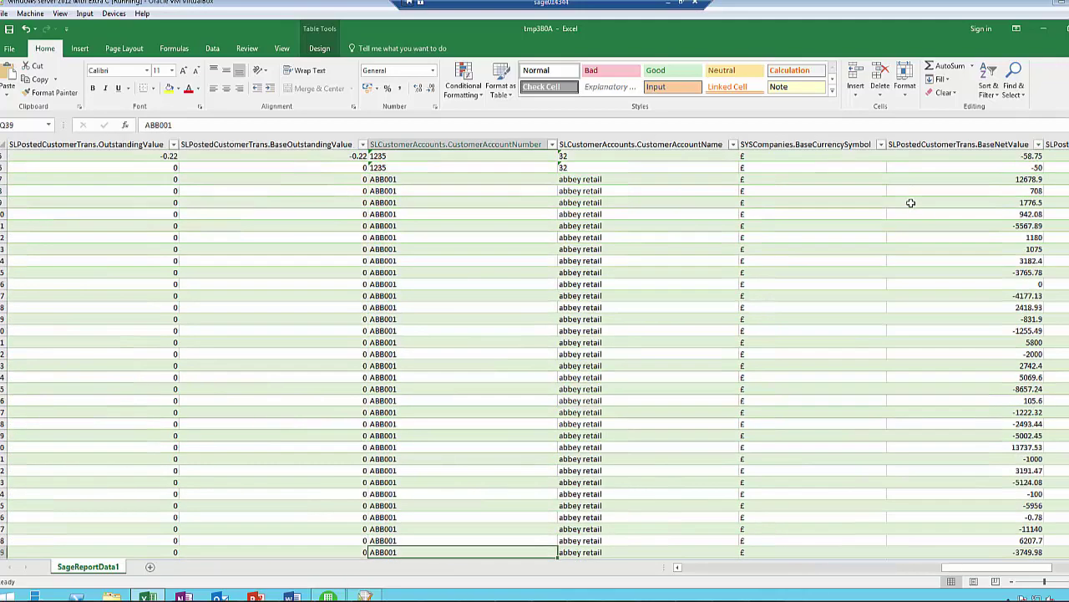
pyautogui.press('Down')
pyautogui.press('Down')
pyautogui.press('Down')
pyautogui.press('Down')
pyautogui.press('Down')
pyautogui.press('Down')
pyautogui.press('Down')
pyautogui.press('Down')
pyautogui.press('Down')
pyautogui.press('Down')
pyautogui.press('Down')
pyautogui.press('Down')
pyautogui.press('Down')
pyautogui.press('Down')
pyautogui.press('Down')
pyautogui.press('Down')
pyautogui.press('Down')
pyautogui.press('Down')
pyautogui.press('Down')
pyautogui.press('Down')
pyautogui.press('Up')
pyautogui.press('Up')
pyautogui.press('Up')
pyautogui.press('Up')
pyautogui.press('Up')
pyautogui.press('Up')
pyautogui.press('Up')
pyautogui.press('Up')
pyautogui.press('Up')
pyautogui.press('Up')
pyautogui.press('Up')
pyautogui.press('Up')
pyautogui.press('Up')
pyautogui.press('Up')
pyautogui.press('Up')
pyautogui.press('Up')
pyautogui.press('Up')
pyautogui.press('Up')
pyautogui.press('Up')
pyautogui.press('Up')
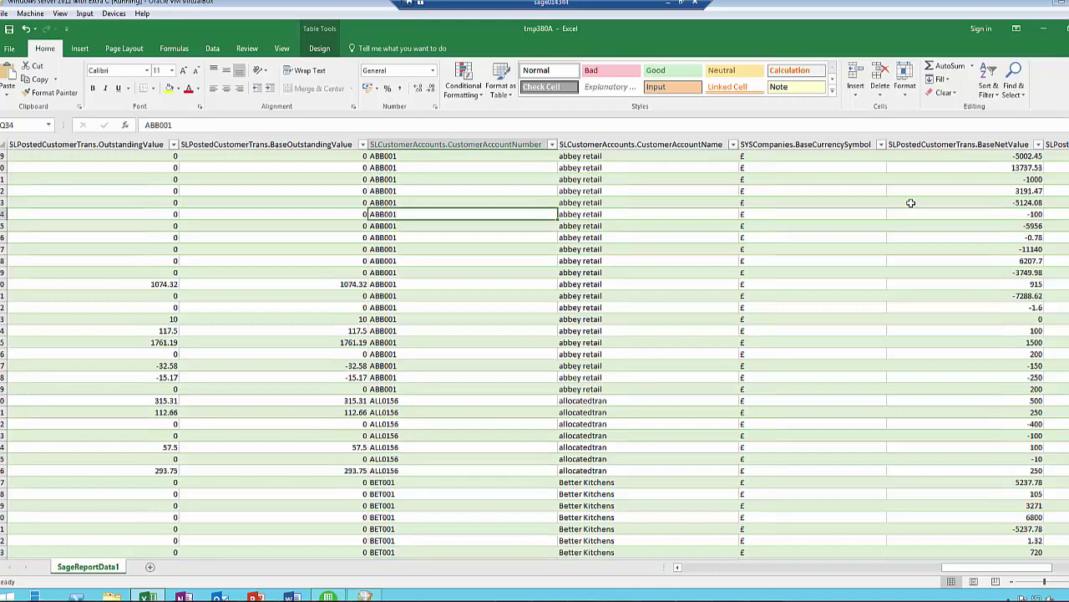
pyautogui.press('Up')
pyautogui.press('Up')
pyautogui.press('Up')
pyautogui.press('Up')
pyautogui.press('Up')
pyautogui.press('Up')
pyautogui.press('Up')
pyautogui.press('Up')
pyautogui.press('Up')
pyautogui.press('Up')
pyautogui.press('Up')
pyautogui.press('Up')
pyautogui.press('Up')
pyautogui.press('Up')
pyautogui.press('Up')
pyautogui.press('Up')
pyautogui.press('Up')
pyautogui.press('Up')
pyautogui.press('Up')
pyautogui.press('Up')
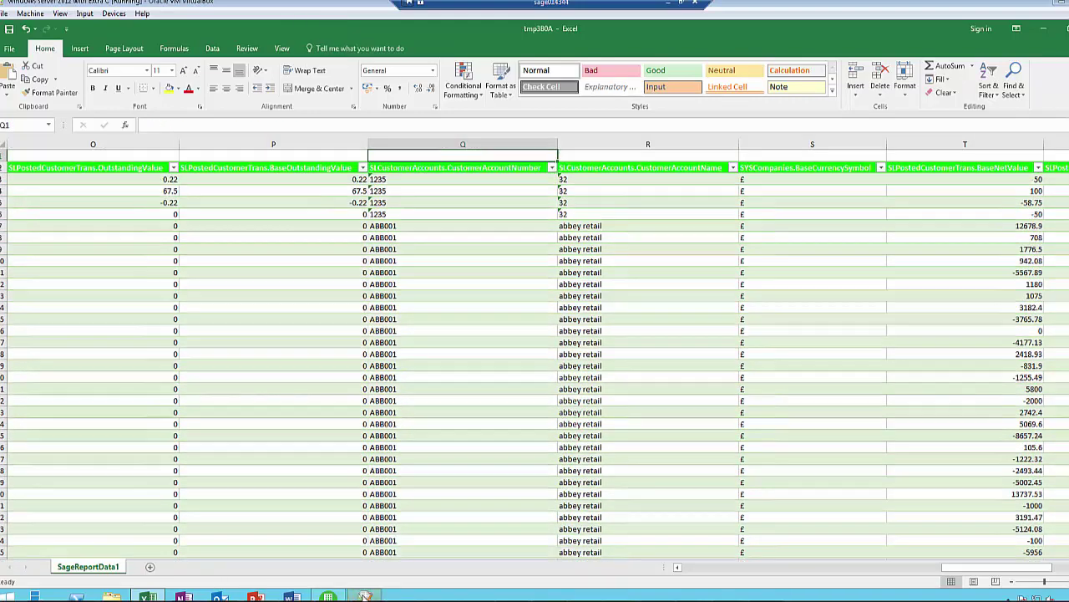
# - Leave the summary report's preview and set its Details section's Visible property to True
pyautogui.click(365, 596)
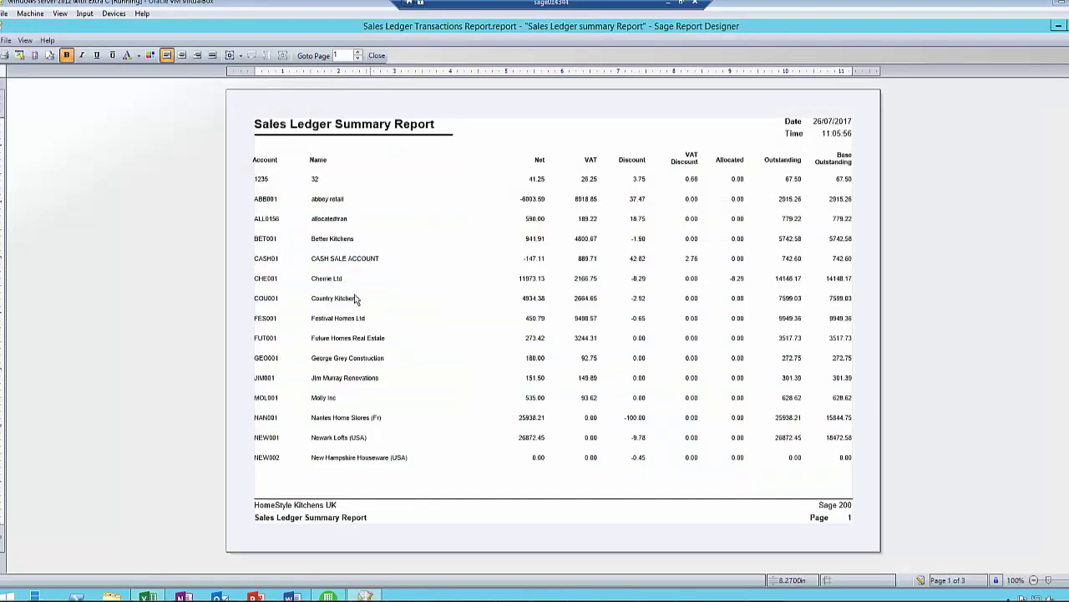
pyautogui.click(921, 581)
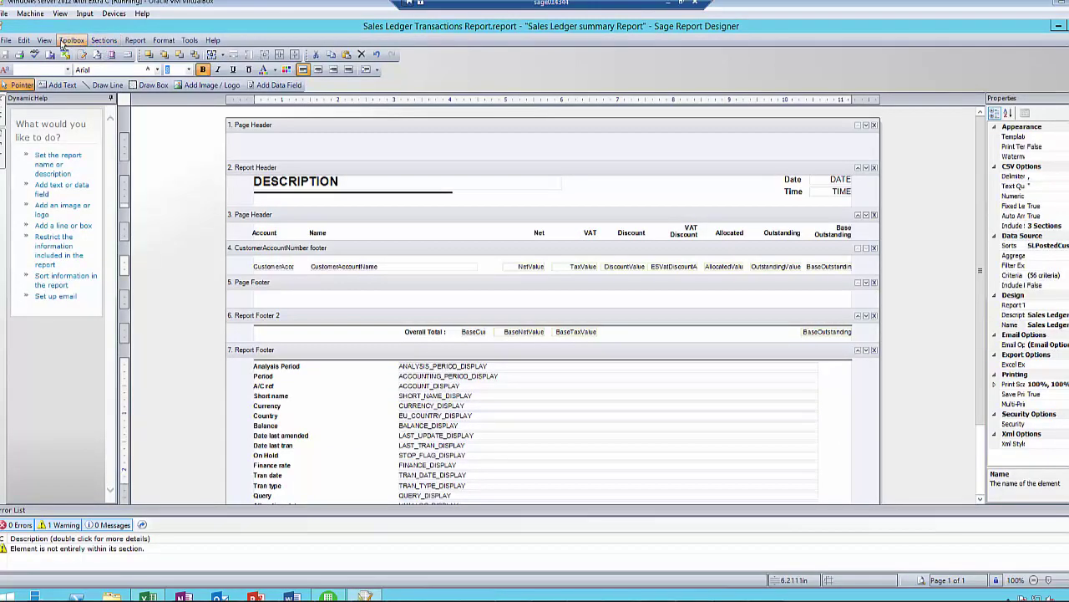
pyautogui.click(1041, 194)
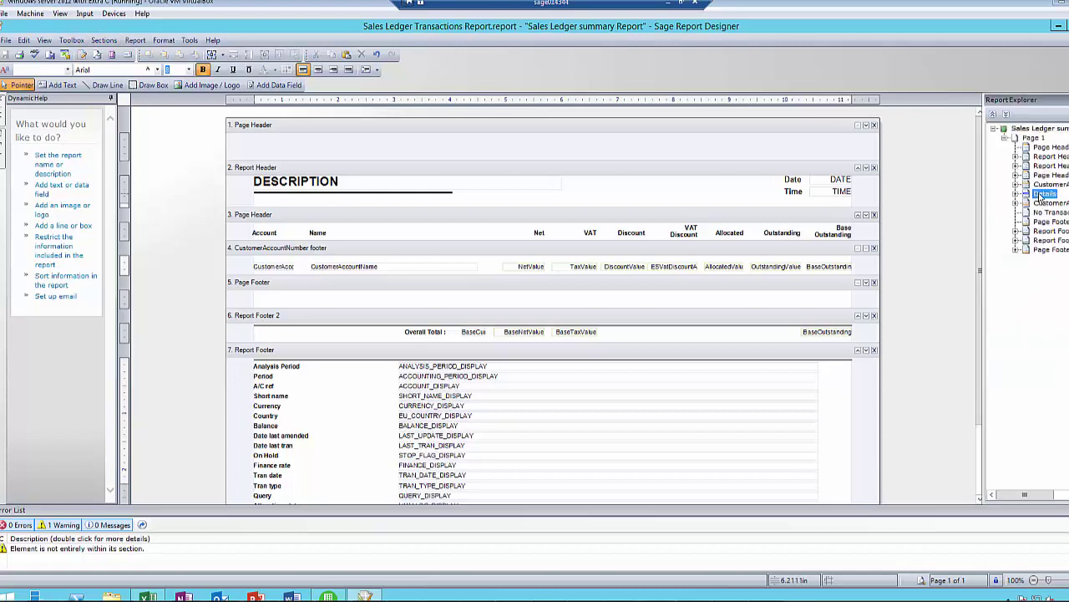
pyautogui.doubleClick(1041, 195)
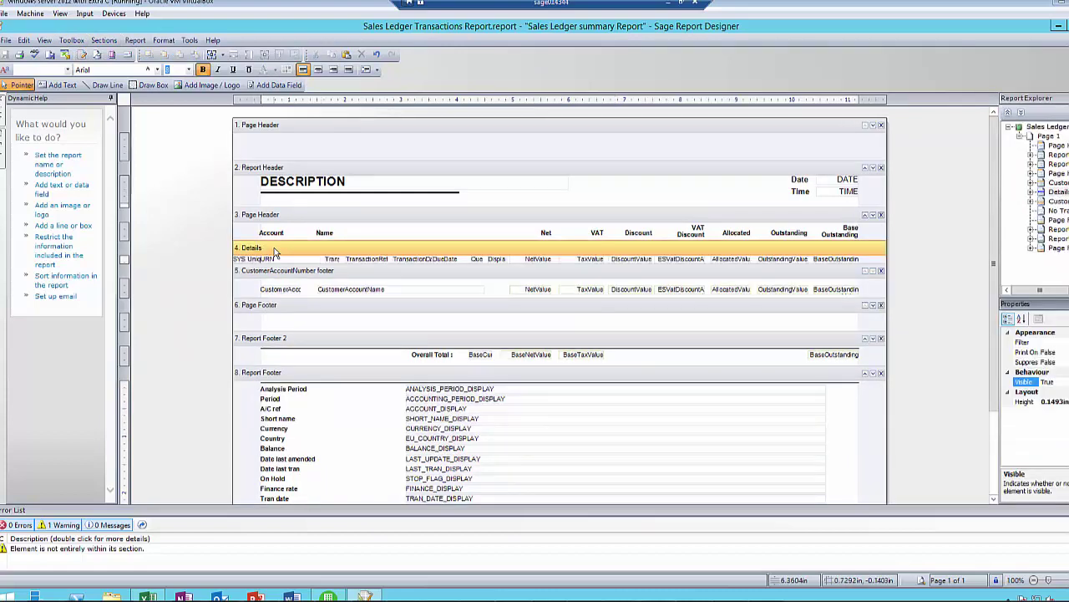